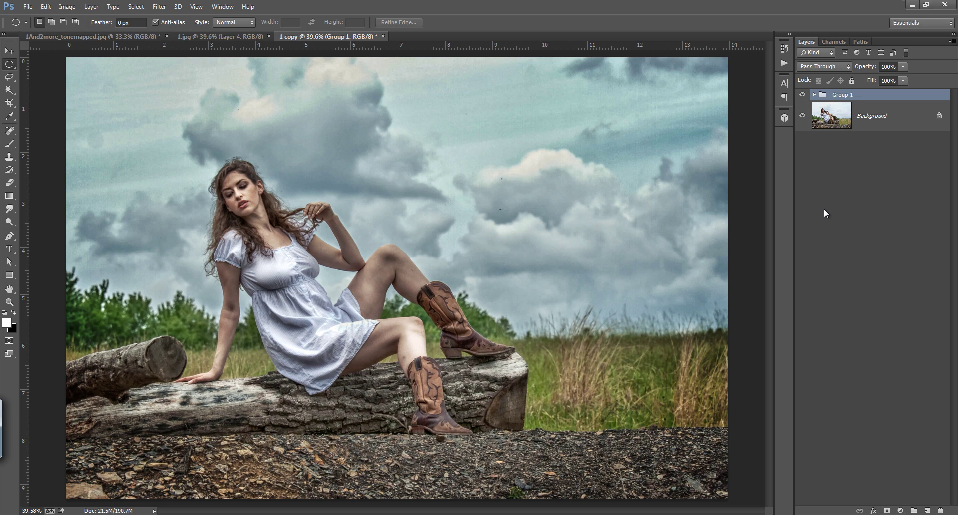
- Hide and show Group 1 to compare the finished HDR-style edit with the original photo
{"action": "left_click", "coordinate": [802, 95]}
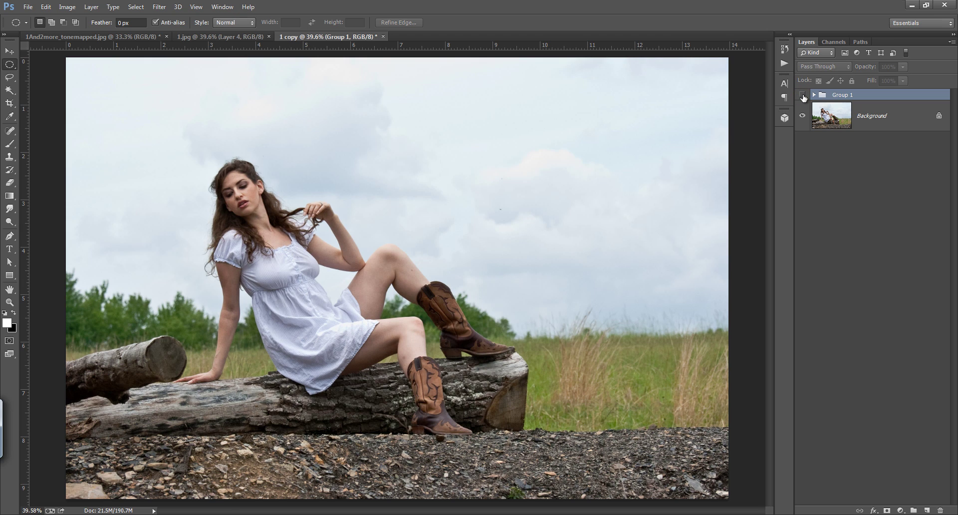
{"action": "left_click", "coordinate": [802, 95]}
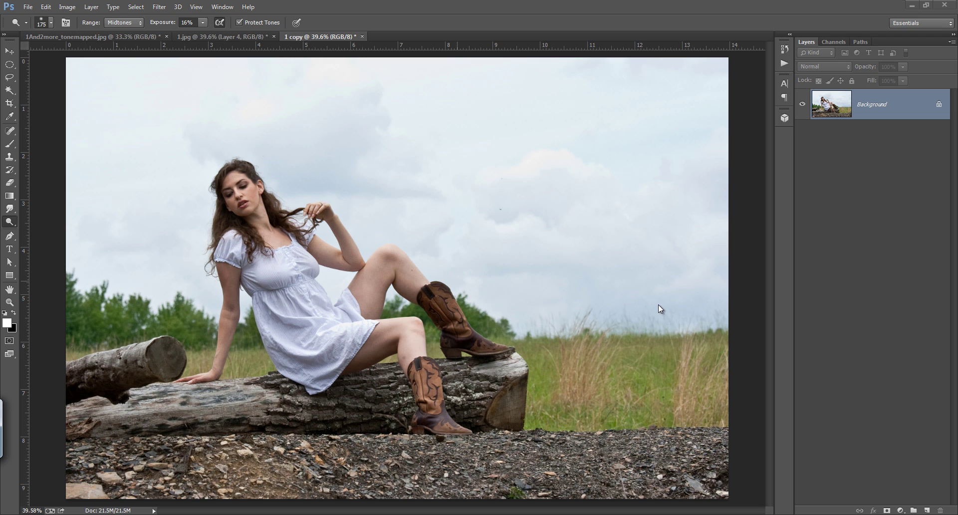
- Duplicate the Background layer and open the copy in the Camera Raw Filter
{"action": "key", "text": "ctrl+j"}
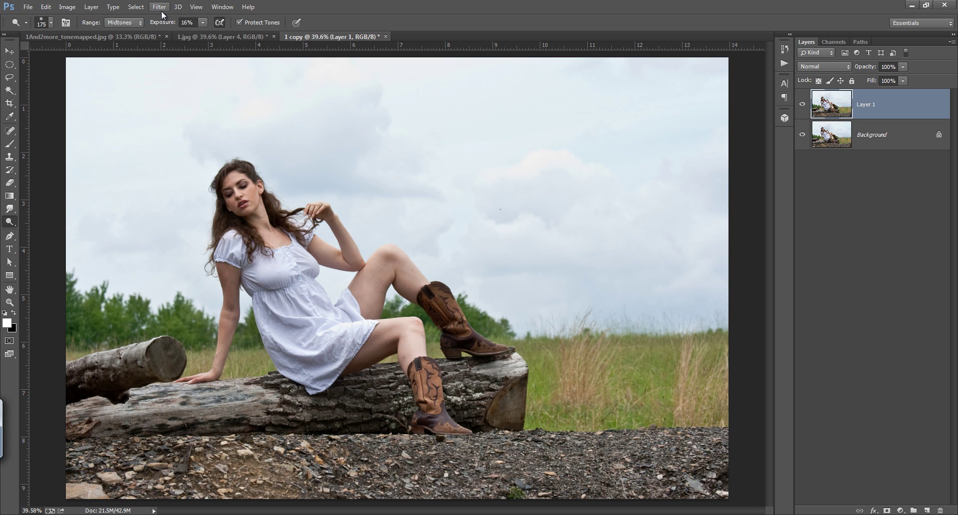
{"action": "left_click", "coordinate": [160, 7]}
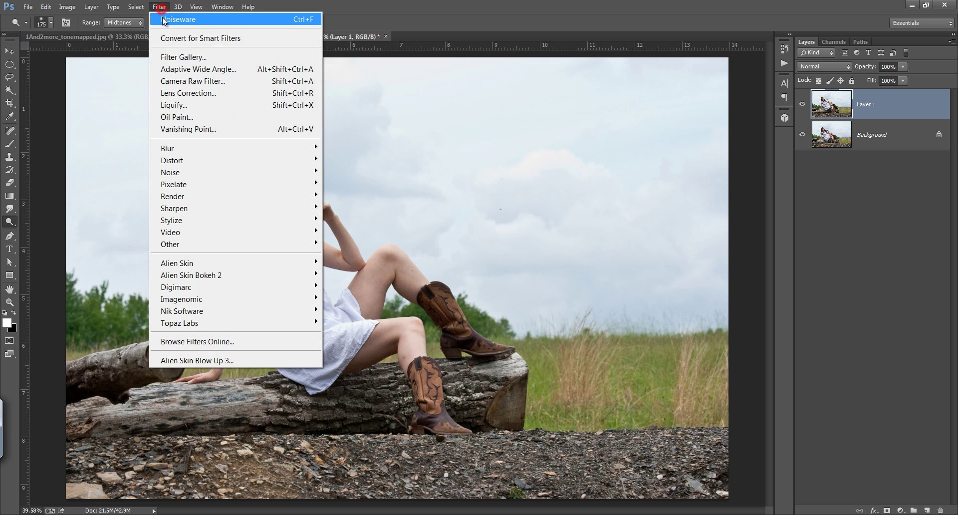
{"action": "left_click", "coordinate": [198, 82]}
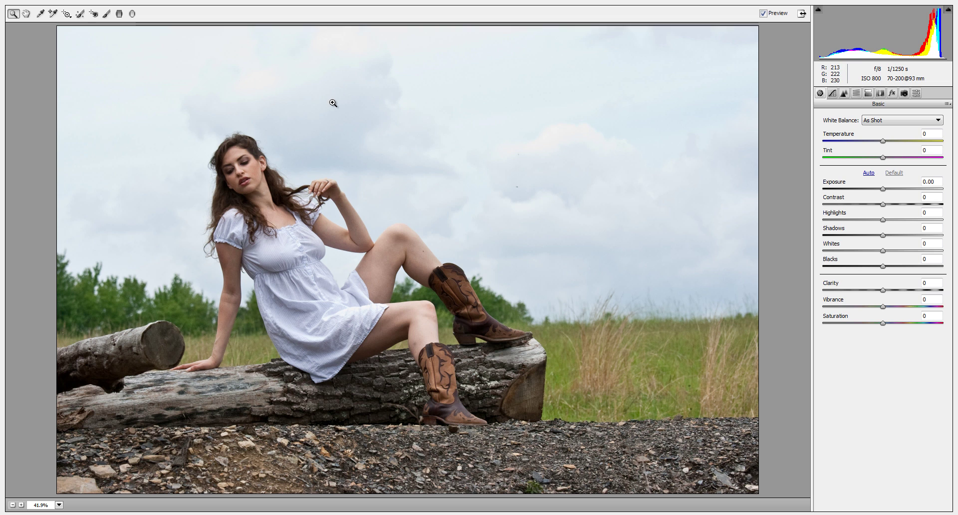
- Set Highlights to -100, Shadows to +100 and Exposure to -1.05, and compare the preview before and after
{"action": "left_click_drag", "start_coordinate": [881, 219], "coordinate": [816, 224]}
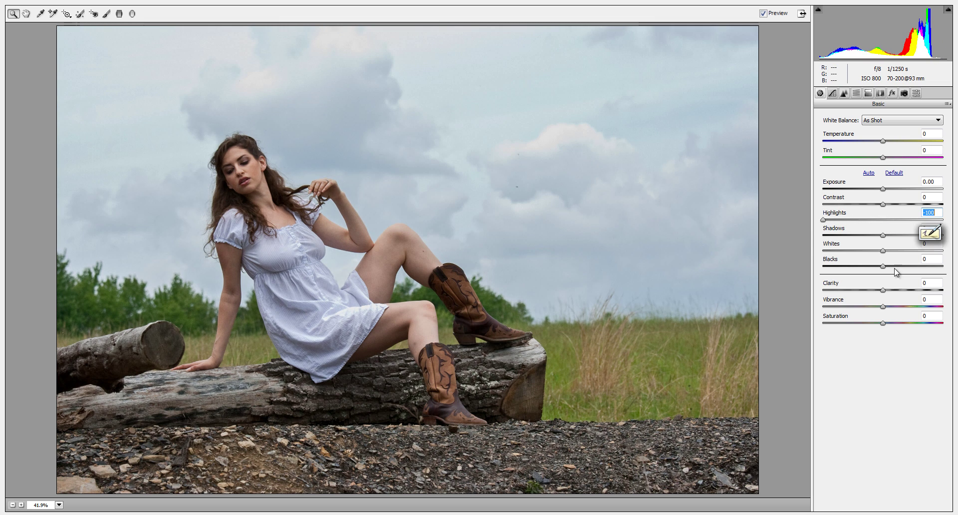
{"action": "left_click_drag", "start_coordinate": [884, 235], "coordinate": [939, 244]}
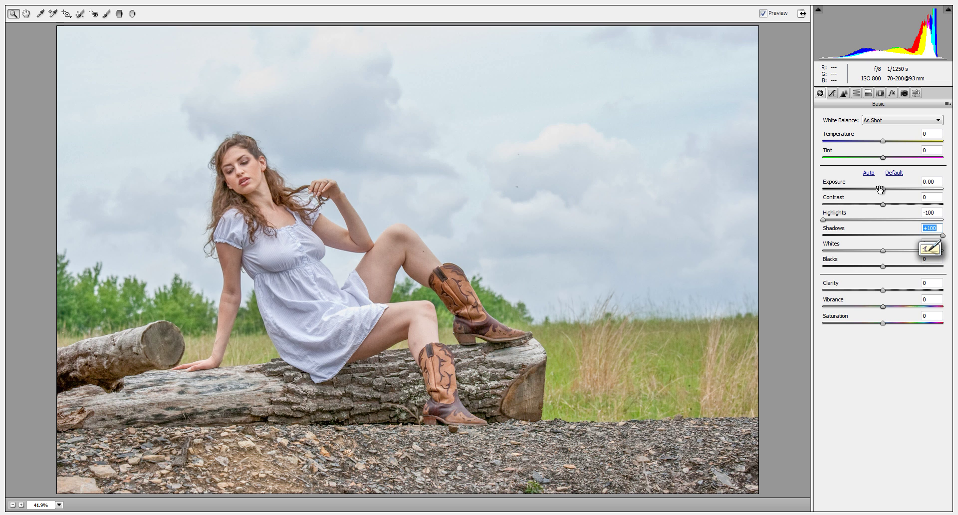
{"action": "left_click_drag", "start_coordinate": [882, 189], "coordinate": [870, 189]}
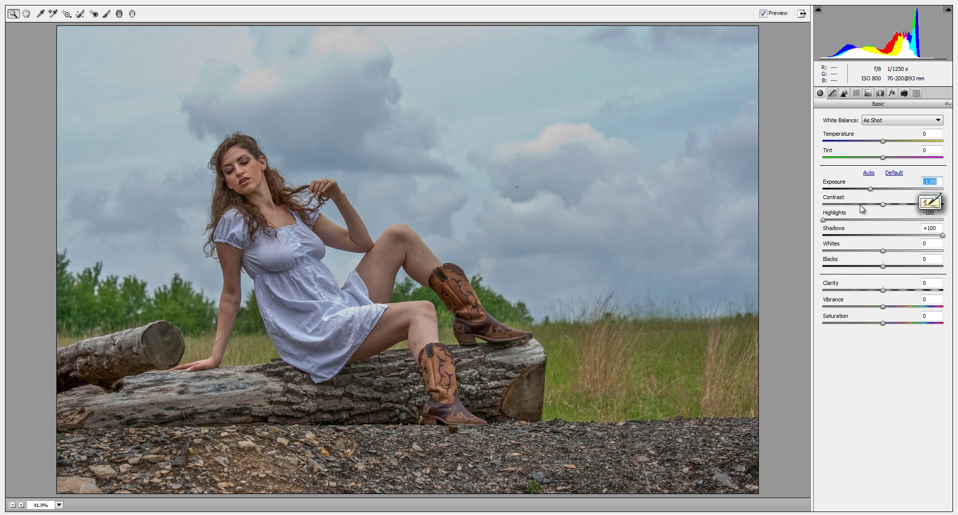
{"action": "left_click", "coordinate": [763, 13]}
{"action": "left_click", "coordinate": [763, 13]}
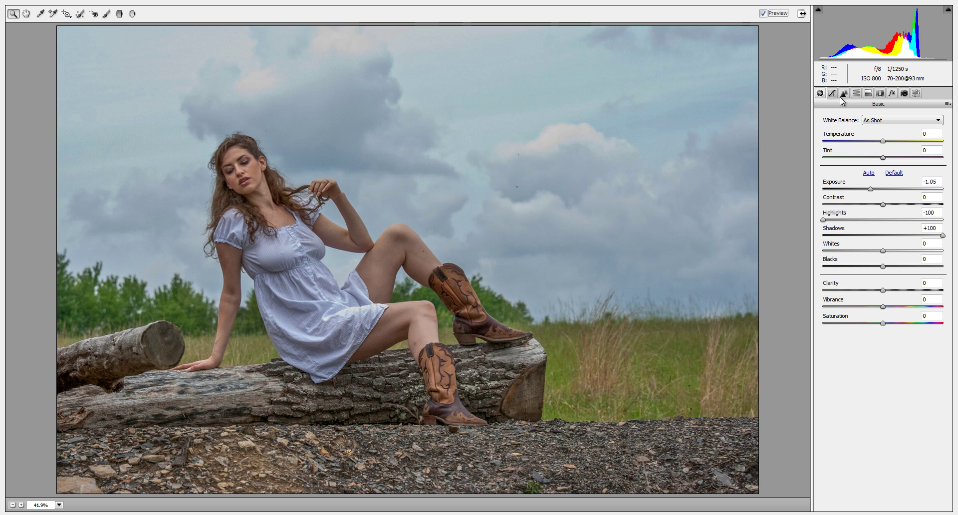
- Slightly lower the Oranges saturation in the HSL / Grayscale settings, compare the preview, and apply the Camera Raw filter
{"action": "left_click", "coordinate": [856, 93]}
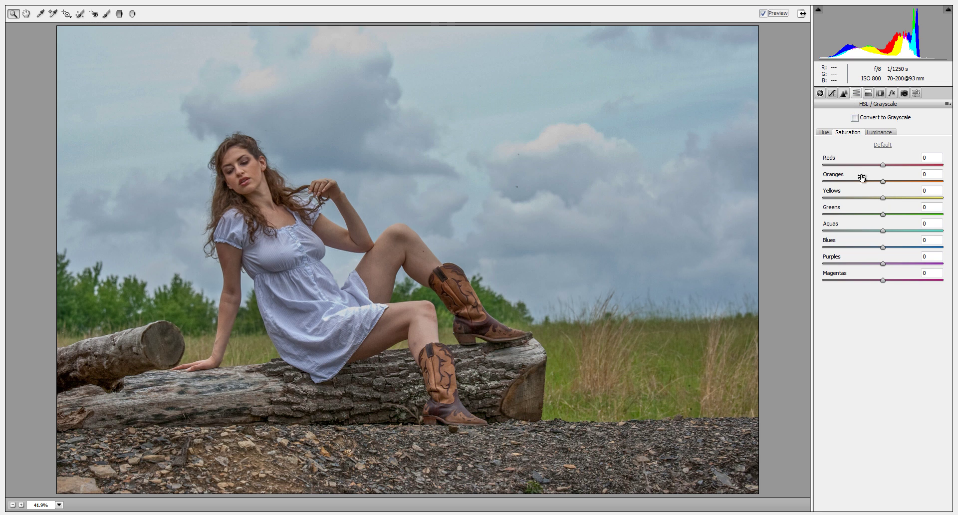
{"action": "left_click_drag", "start_coordinate": [883, 182], "coordinate": [865, 182]}
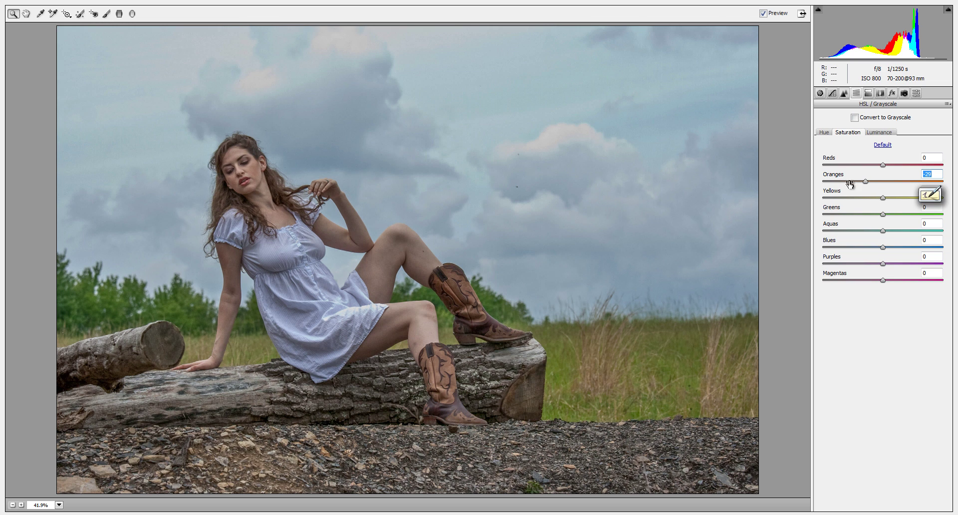
{"action": "left_click", "coordinate": [763, 14]}
{"action": "left_click", "coordinate": [763, 13]}
{"action": "left_click_drag", "start_coordinate": [869, 180], "coordinate": [870, 181]}
{"action": "key", "text": "Return"}
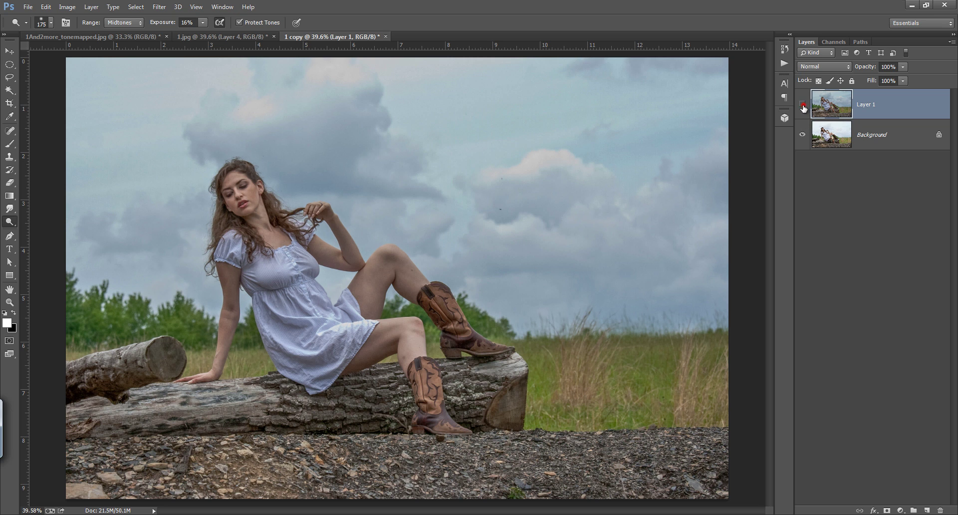
- Compare Layer 1 with the original and inspect the noise around the raised hand and arm up close
{"action": "left_click", "coordinate": [802, 104]}
{"action": "left_click", "coordinate": [803, 104]}
{"action": "left_click_drag", "start_coordinate": [319, 228], "coordinate": [385, 226]}
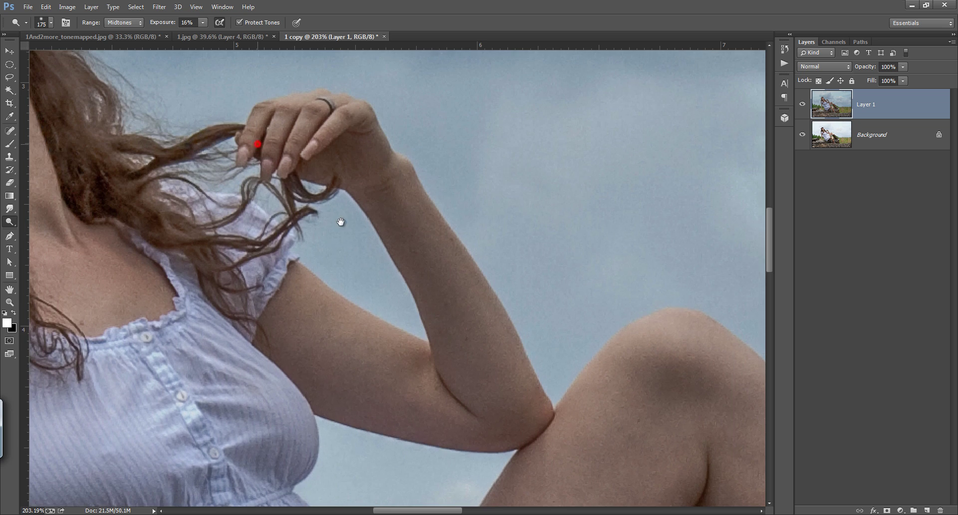
{"action": "key", "text": "ctrl+0"}
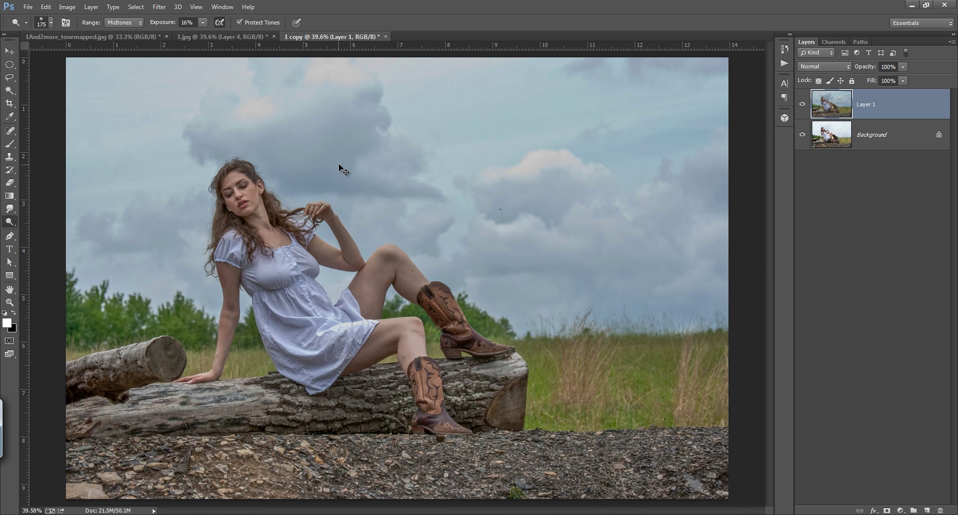
- Duplicate Layer 1 and reduce the copy's noise with Imagenomic Noiseware using the Default preset
{"action": "key", "text": "ctrl+j"}
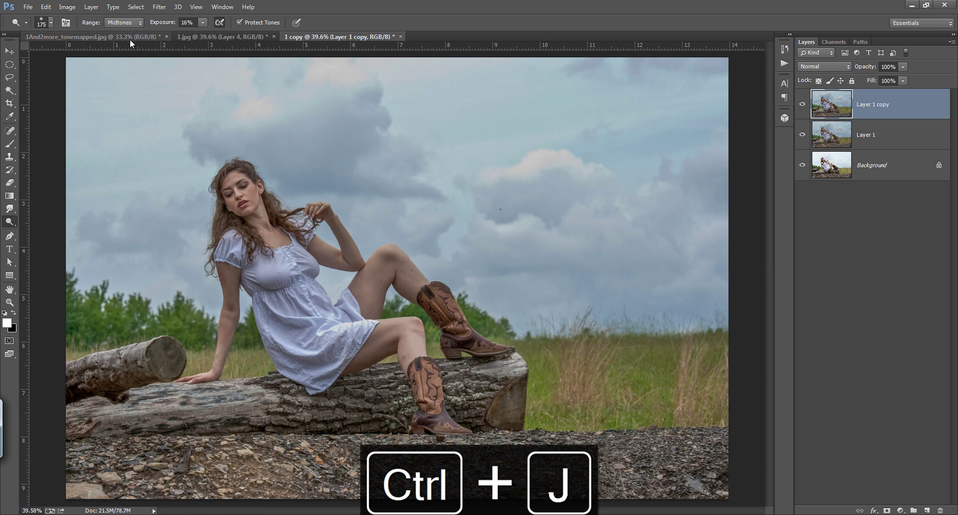
{"action": "left_click", "coordinate": [159, 8]}
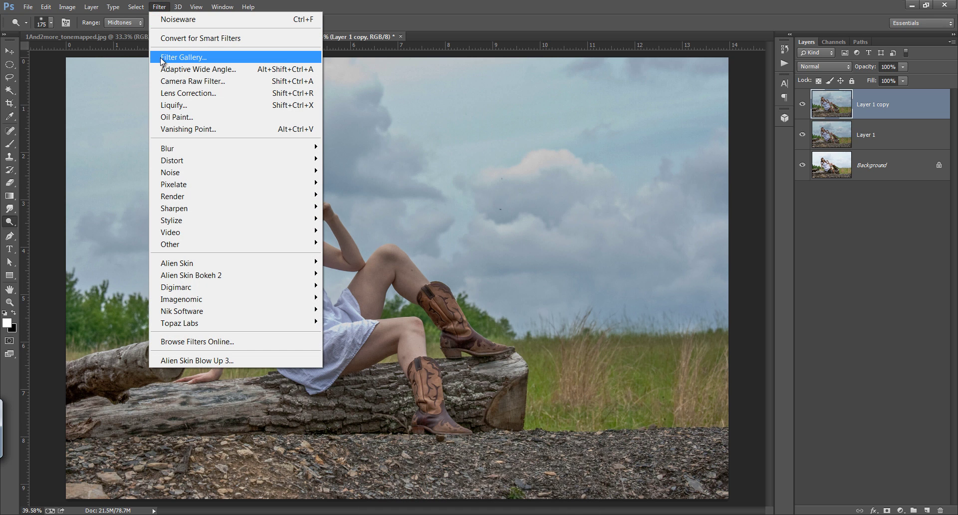
{"action": "left_click", "coordinate": [210, 299]}
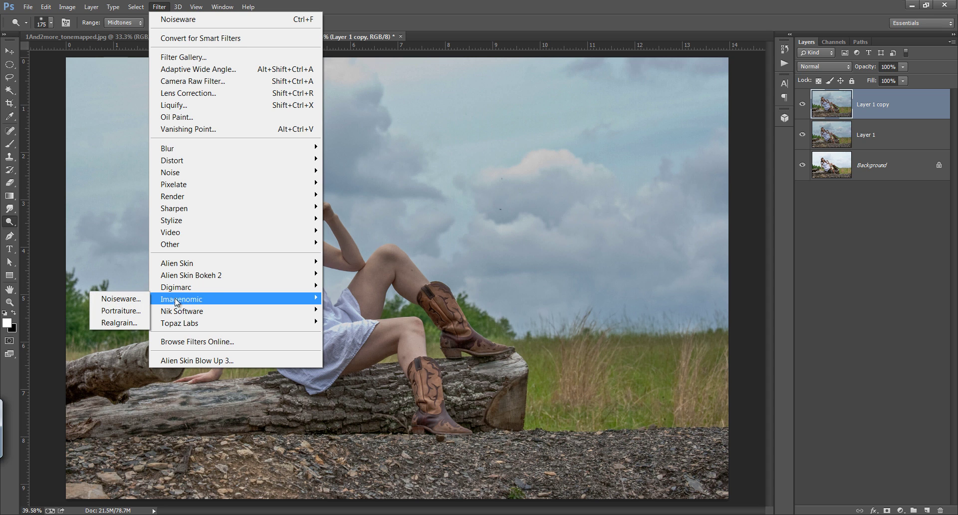
{"action": "left_click", "coordinate": [139, 299]}
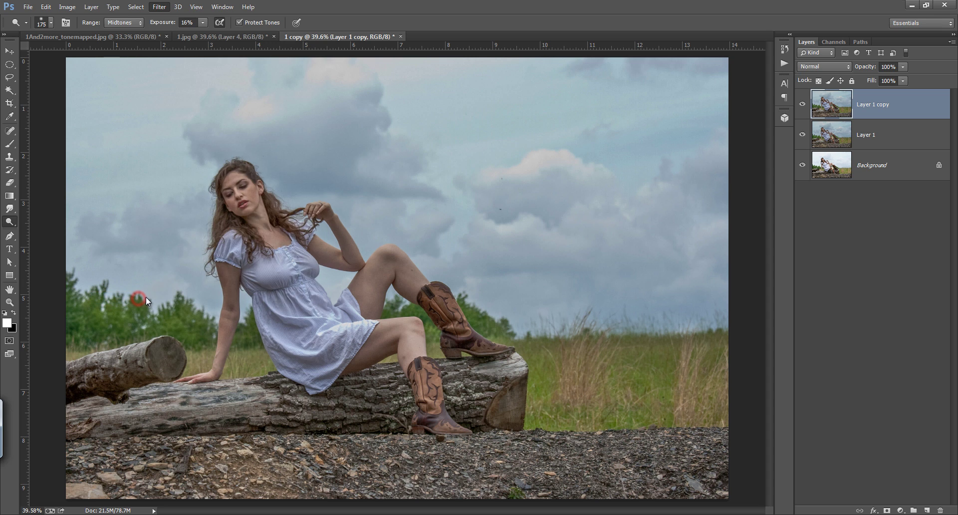
{"action": "left_click", "coordinate": [500, 198]}
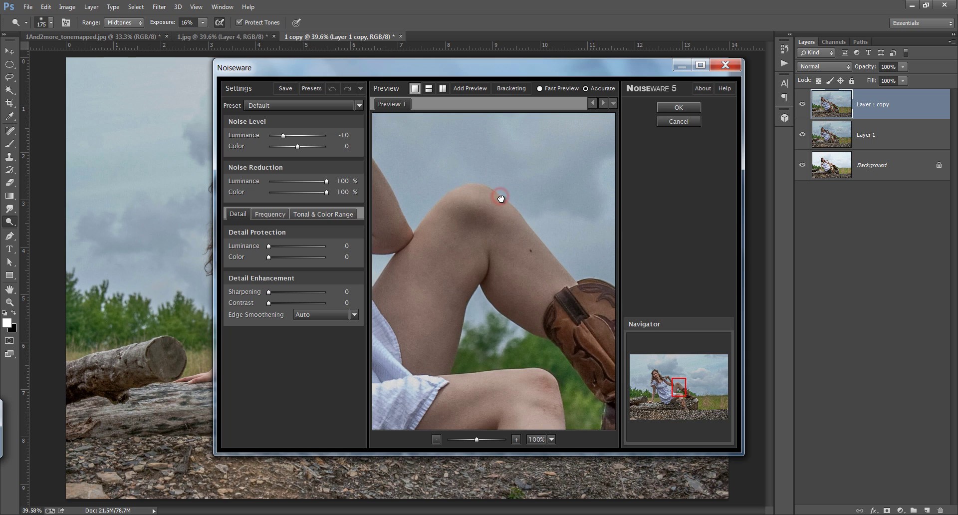
{"action": "left_click", "coordinate": [493, 208]}
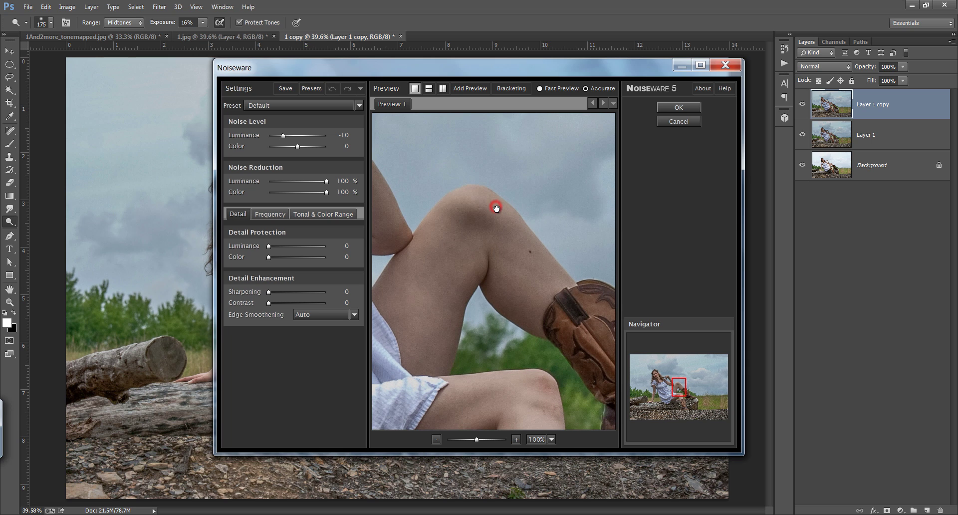
{"action": "left_click", "coordinate": [494, 216]}
{"action": "left_click", "coordinate": [678, 108]}
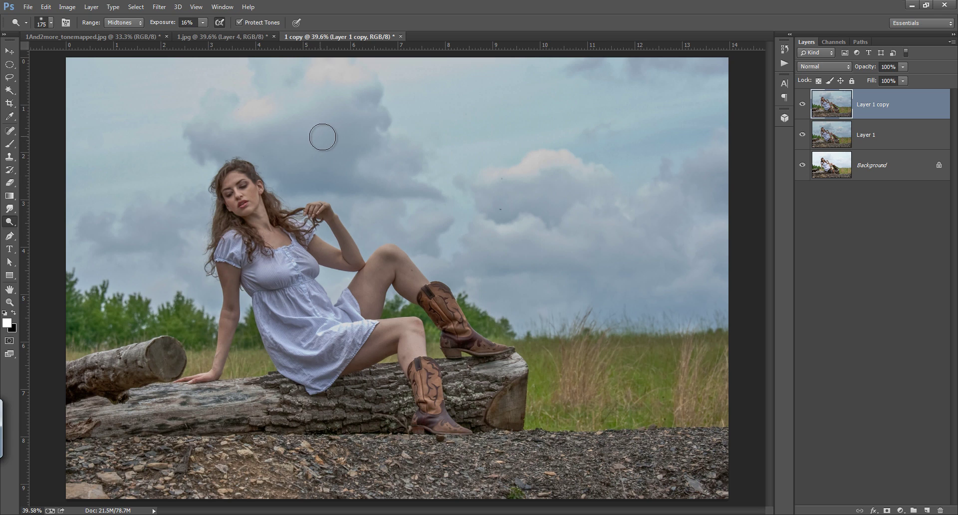
- Duplicate the noise-reduced layer and open the new copy in Nik Software Color Efex Pro 4
{"action": "key", "text": "ctrl+j"}
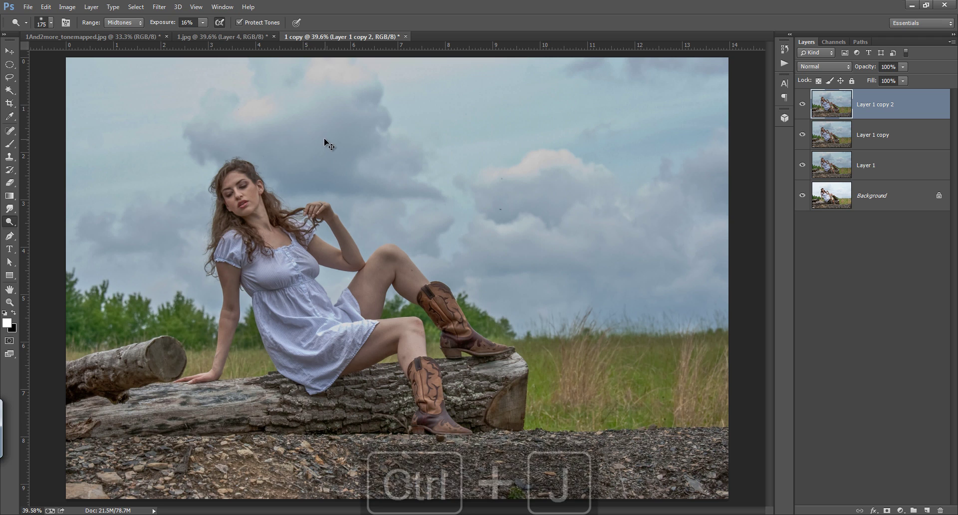
{"action": "left_click", "coordinate": [159, 6]}
{"action": "mouse_move", "coordinate": [292, 313]}
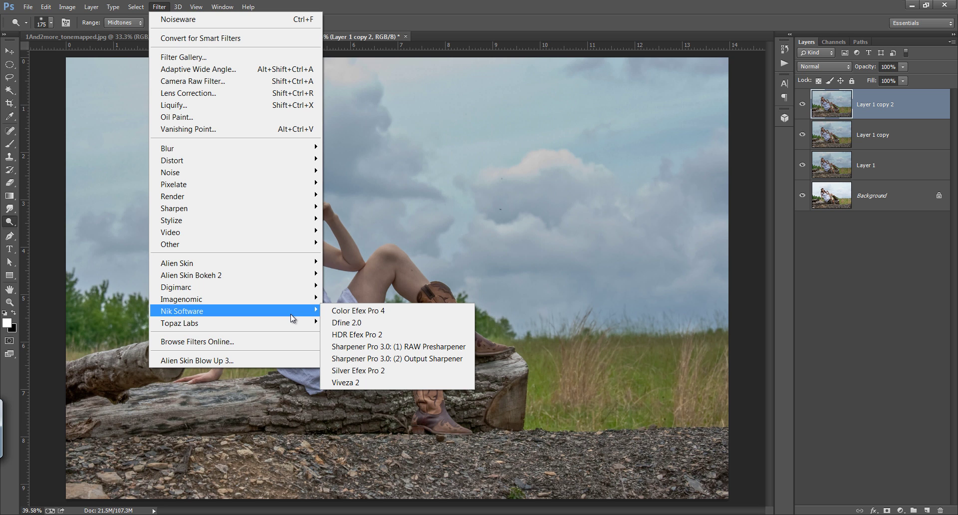
{"action": "left_click", "coordinate": [361, 310]}
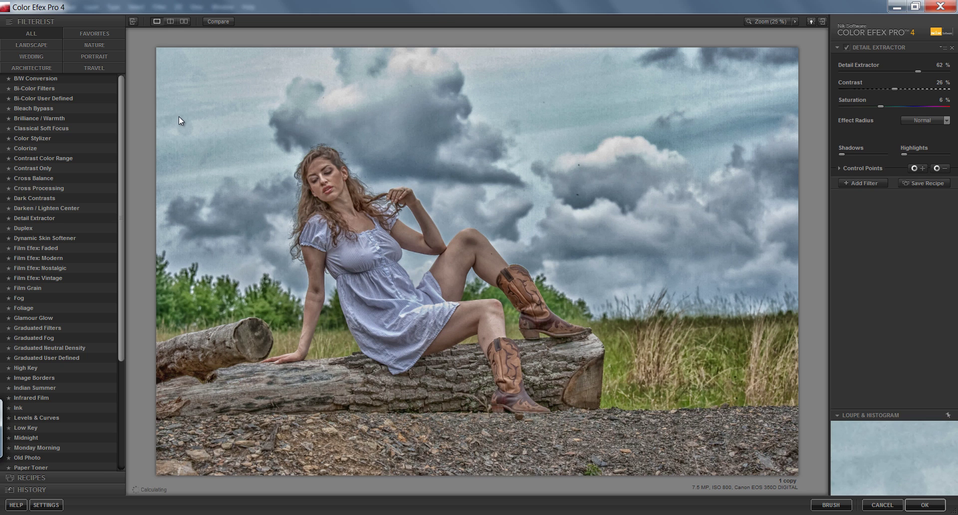
- Apply the Detail Extractor filter at 30% with 8% contrast and 6% saturation, and compare the result with the original photo
{"action": "left_click", "coordinate": [39, 222]}
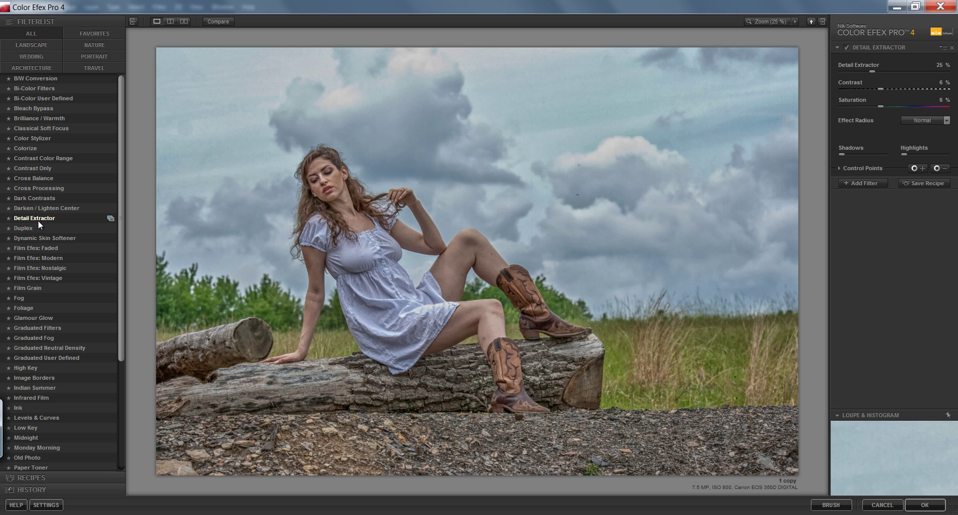
{"action": "mouse_move", "coordinate": [872, 71]}
{"action": "left_mouse_down"}
{"action": "mouse_move", "coordinate": [828, 72]}
{"action": "mouse_move", "coordinate": [861, 73]}
{"action": "mouse_move", "coordinate": [878, 89]}
{"action": "mouse_move", "coordinate": [870, 71]}
{"action": "left_mouse_up"}
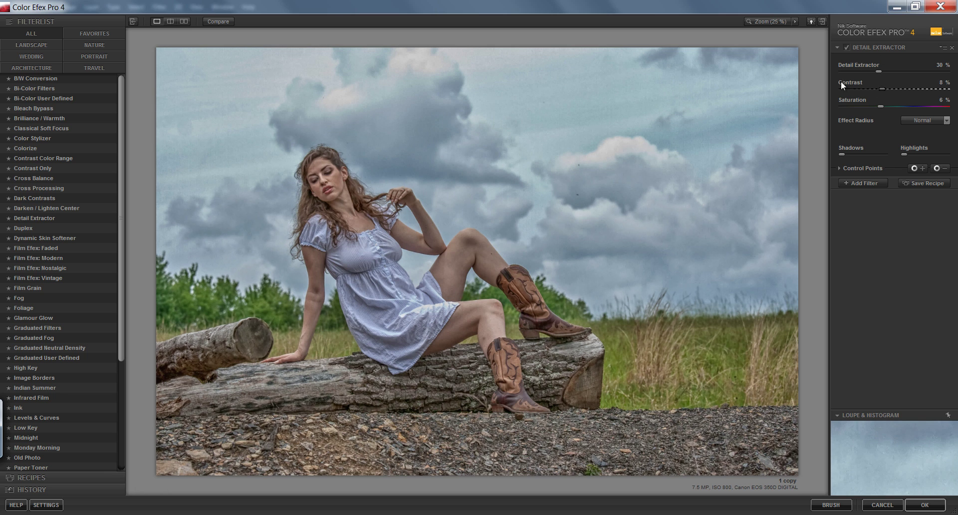
{"action": "left_click", "coordinate": [924, 505]}
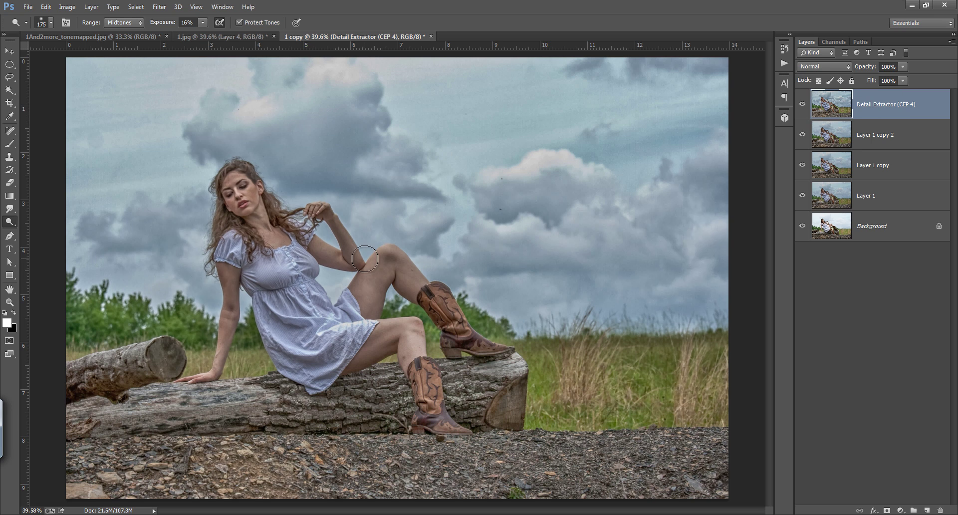
{"action": "left_click", "coordinate": [802, 105]}
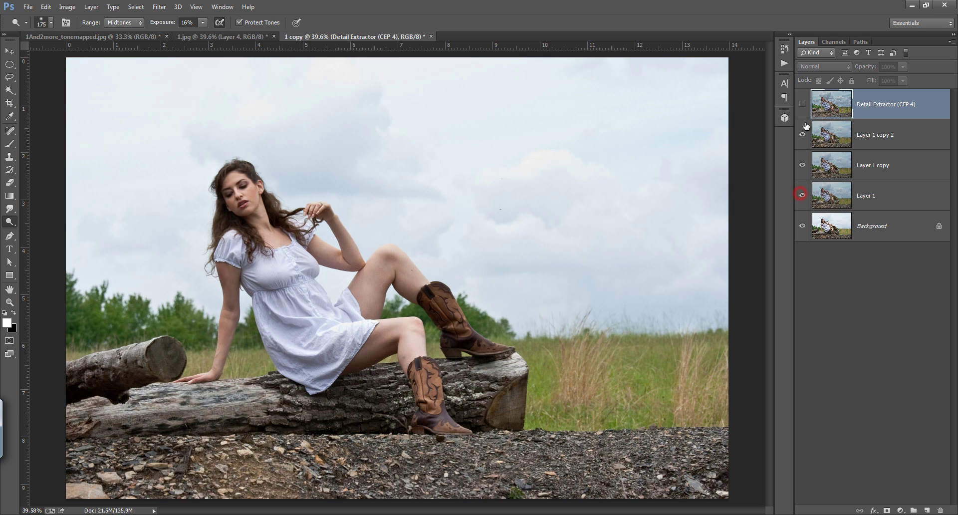
{"action": "left_click", "coordinate": [802, 104]}
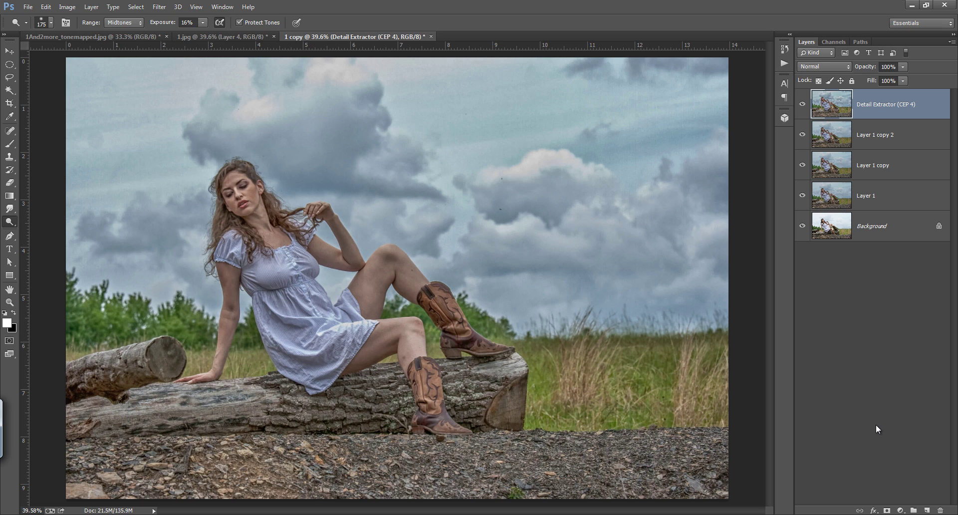
- Add a Curves adjustment layer that slightly lowers the blue channel's highlights and lifts its shadows, and compare before and after
{"action": "left_click", "coordinate": [900, 510]}
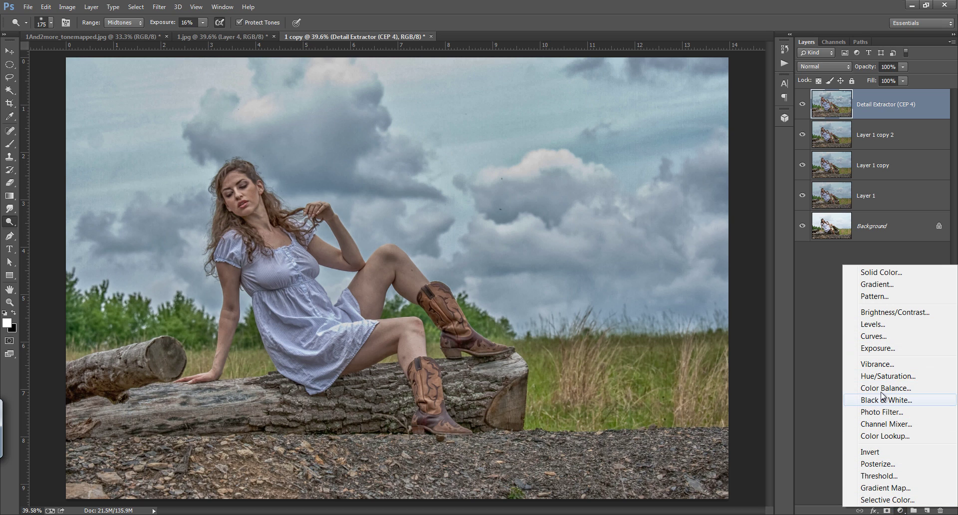
{"action": "left_click", "coordinate": [876, 335]}
{"action": "left_click", "coordinate": [559, 117]}
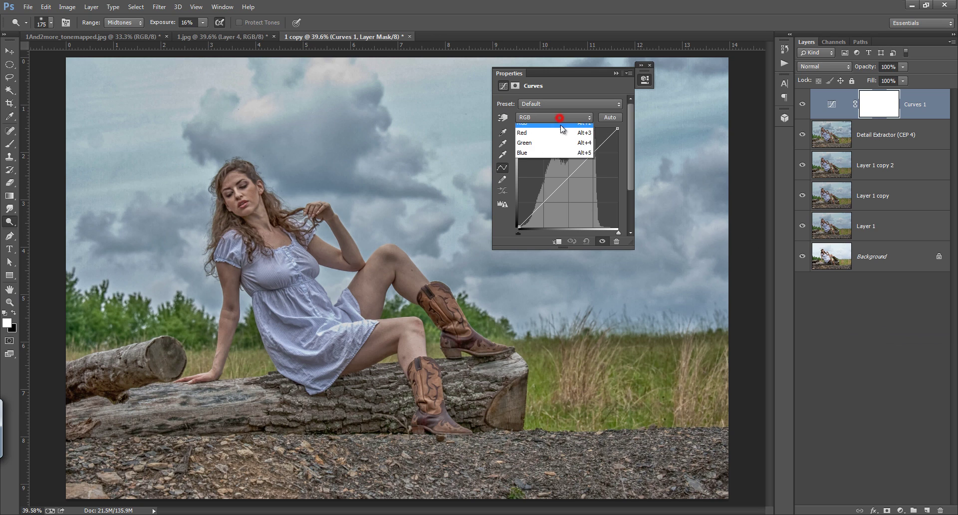
{"action": "left_click", "coordinate": [549, 156]}
{"action": "left_click_drag", "start_coordinate": [590, 152], "coordinate": [593, 156]}
{"action": "left_click_drag", "start_coordinate": [545, 202], "coordinate": [544, 200]}
{"action": "left_click", "coordinate": [616, 74]}
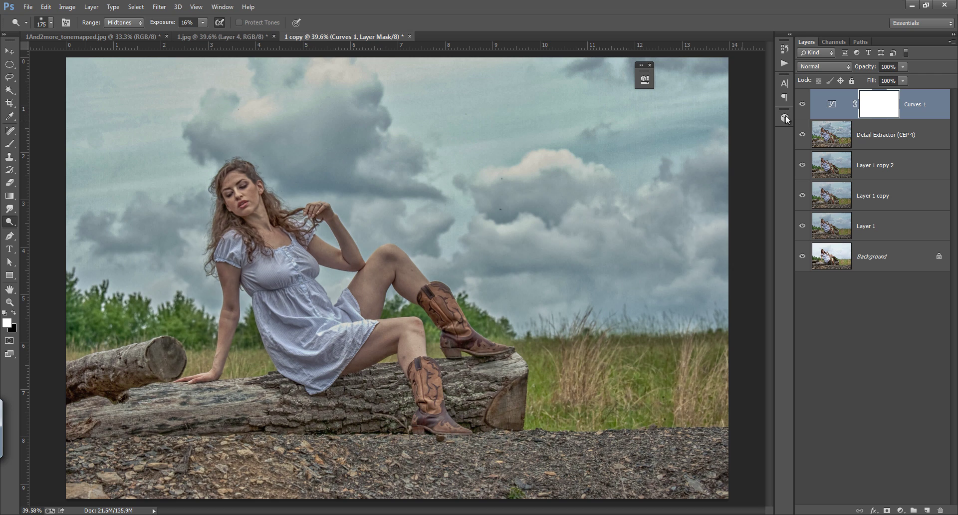
{"action": "left_click", "coordinate": [803, 105]}
{"action": "left_click", "coordinate": [803, 105]}
- Stamp all visible layers into a new merged layer above the Curves adjustment
{"action": "key", "text": "ctrl+shift+alt+e"}
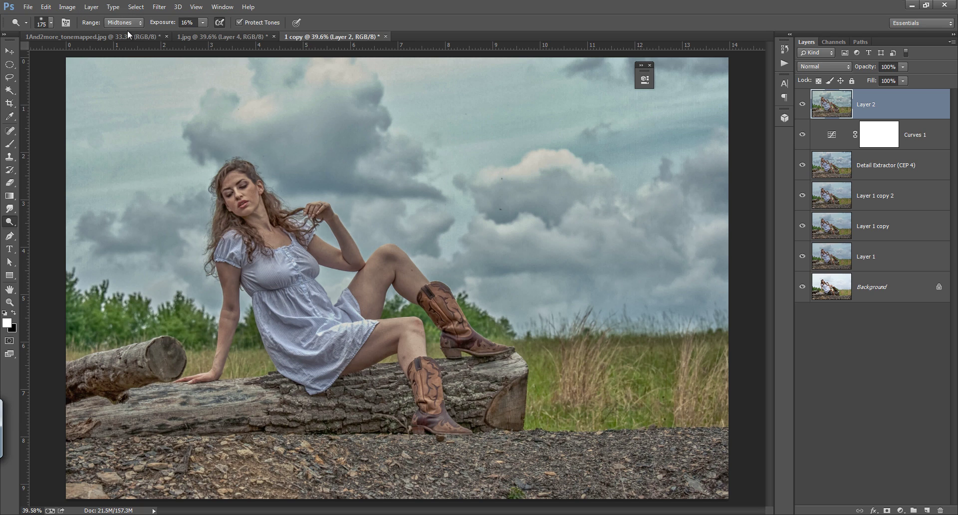
{"action": "left_click", "coordinate": [66, 7]}
{"action": "mouse_move", "coordinate": [134, 38]}
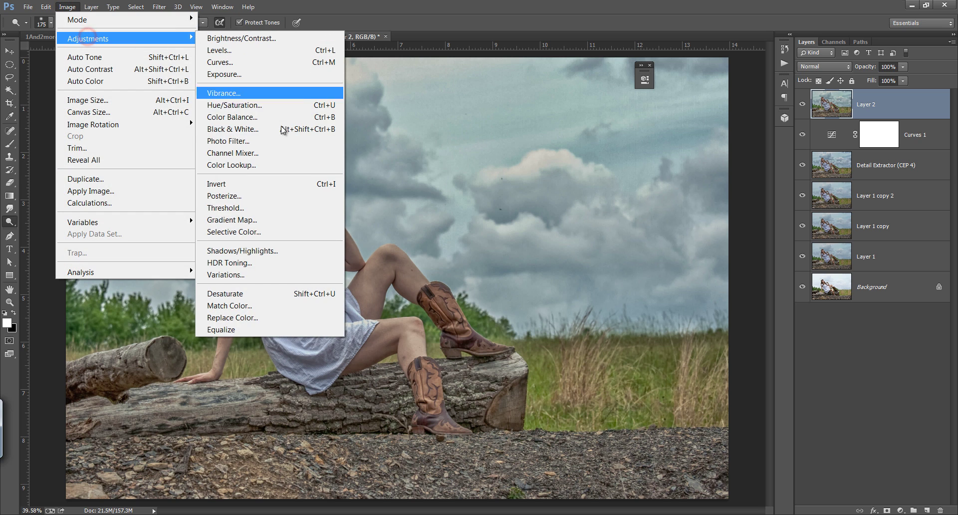
{"action": "left_click", "coordinate": [280, 102]}
{"action": "left_click", "coordinate": [826, 88]}
- Turn the merged layer black and white with a Hue/Saturation adjustment at -100 saturation
{"action": "left_click", "coordinate": [67, 7]}
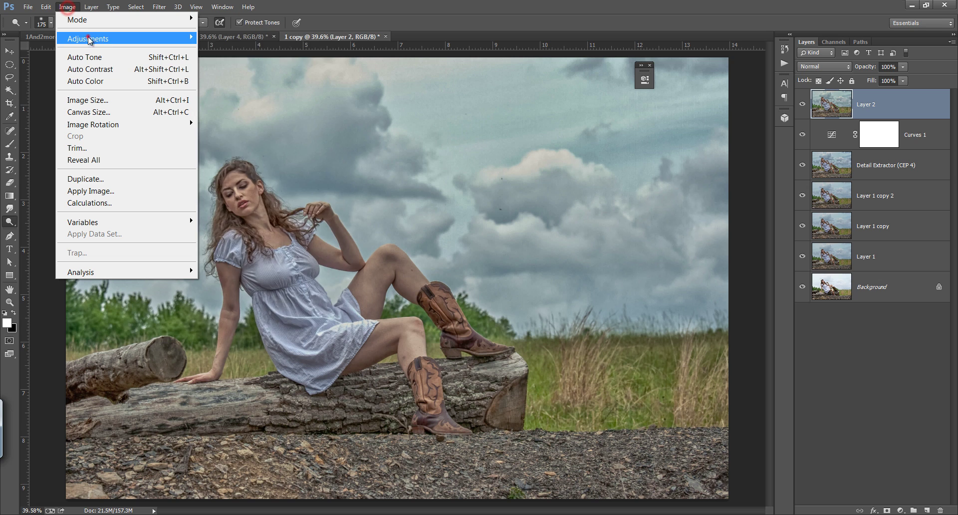
{"action": "left_click", "coordinate": [87, 38]}
{"action": "left_click", "coordinate": [281, 105]}
{"action": "left_click_drag", "start_coordinate": [726, 148], "coordinate": [677, 150]}
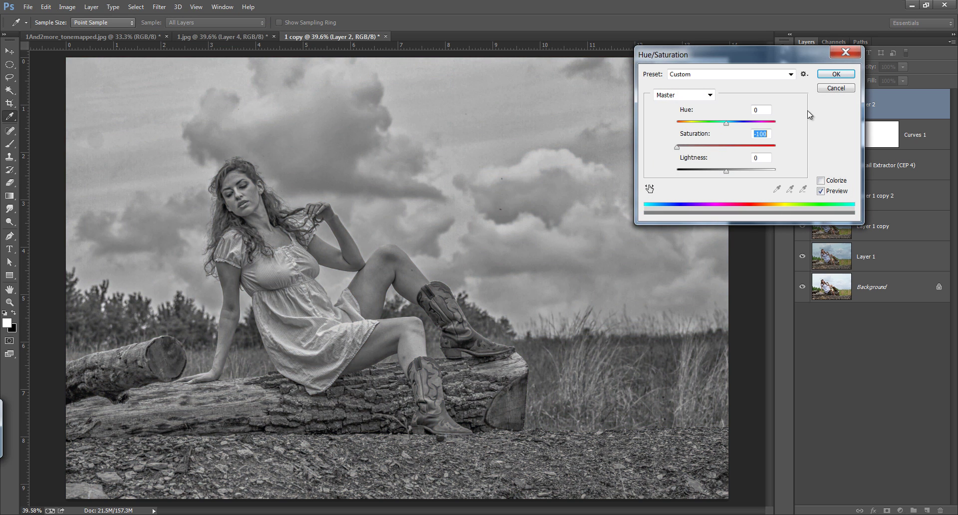
{"action": "left_click", "coordinate": [836, 74]}
{"action": "key", "text": "o"}
- Blur the black-and-white layer with a Gaussian Blur of 14.1 pixels radius
{"action": "left_click", "coordinate": [159, 7]}
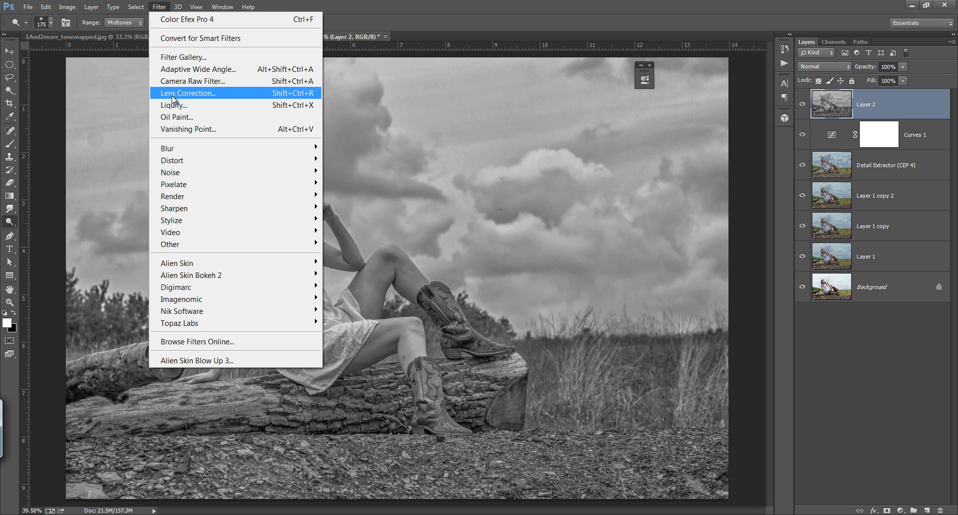
{"action": "mouse_move", "coordinate": [173, 148]}
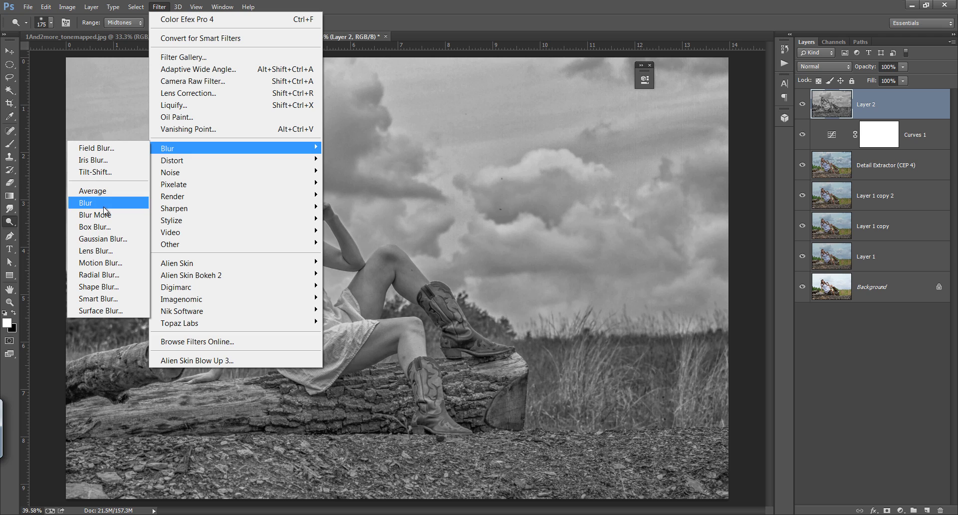
{"action": "left_click", "coordinate": [112, 239]}
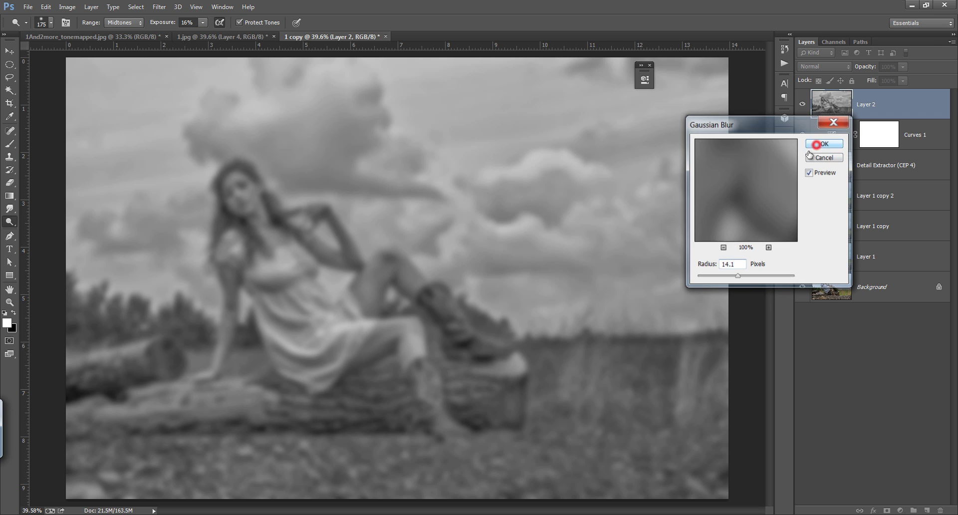
{"action": "left_click", "coordinate": [825, 143]}
{"action": "key", "text": "o"}
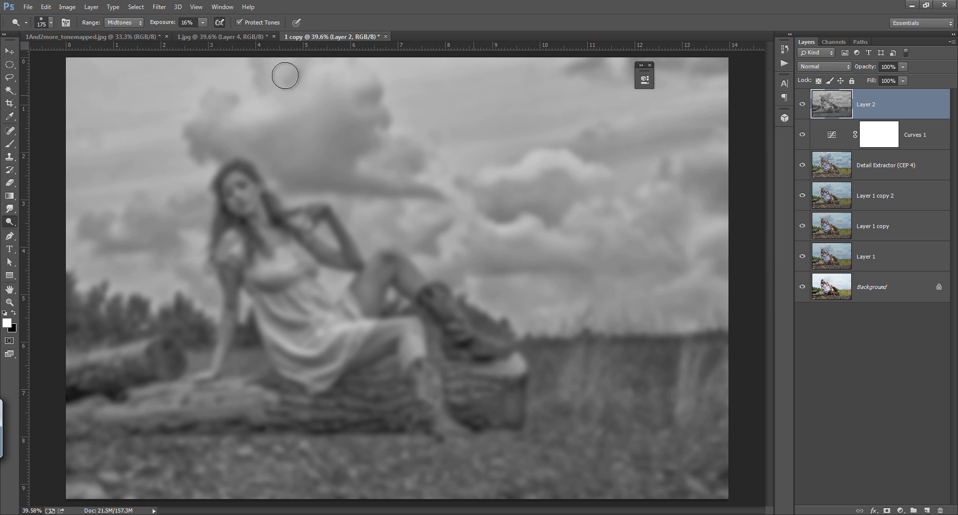
- Run Color Efex Pro 4 on the blurred layer with Detail Extractor at 40% and contrast at 65%
{"action": "left_click", "coordinate": [159, 7]}
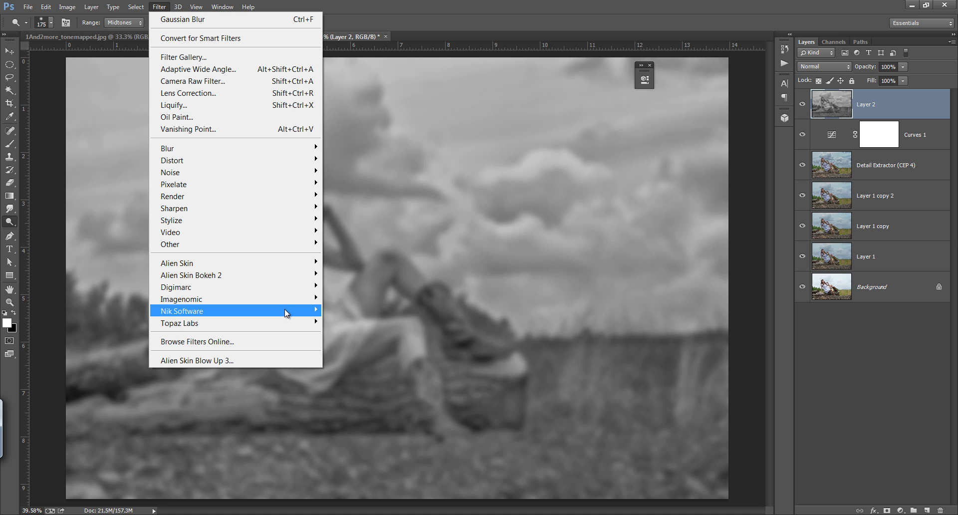
{"action": "mouse_move", "coordinate": [285, 310]}
{"action": "left_click", "coordinate": [389, 312]}
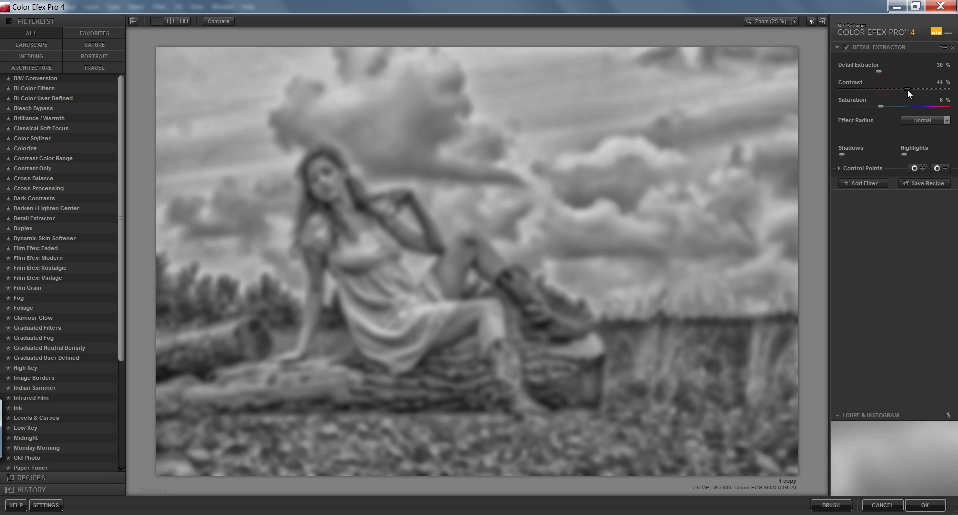
{"action": "left_click_drag", "start_coordinate": [920, 89], "coordinate": [890, 71]}
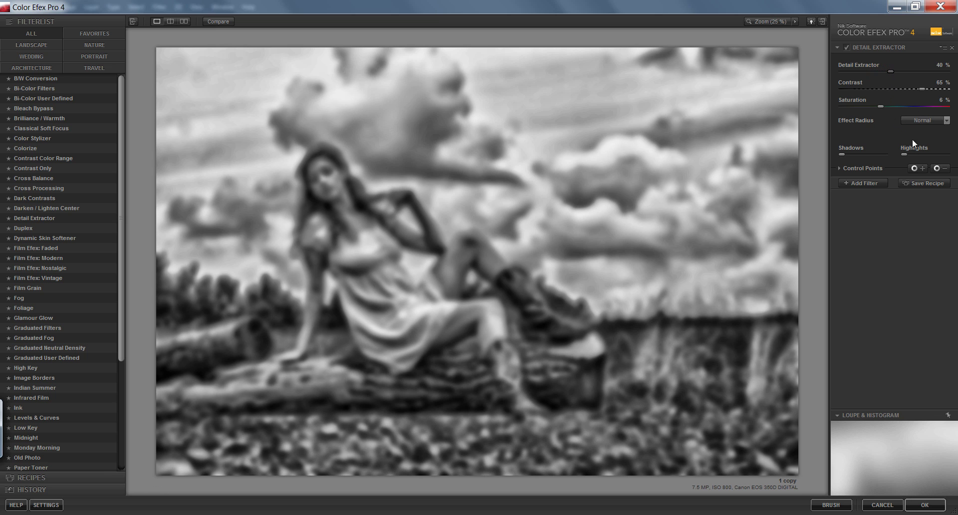
{"action": "left_click", "coordinate": [924, 505]}
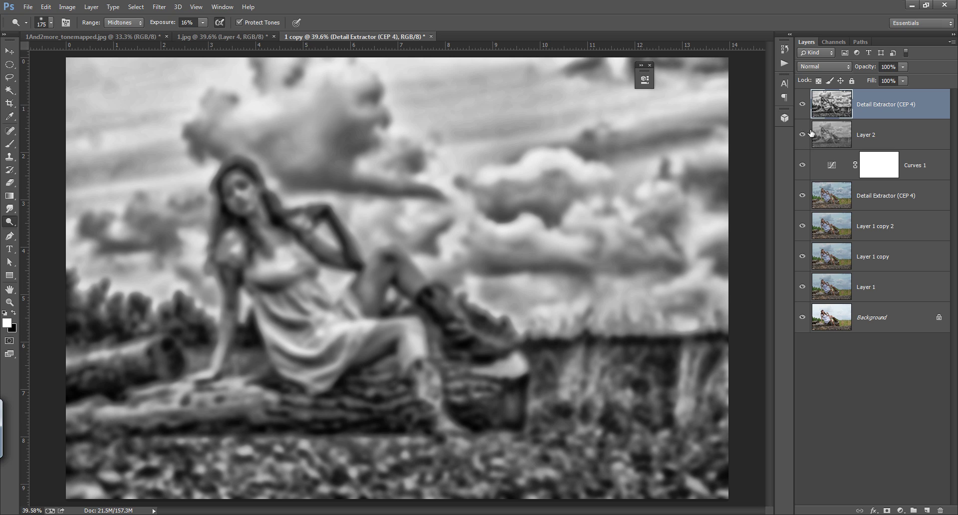
- Hide Layer 2 and set the top Detail Extractor layer's blend mode to Overlay
{"action": "left_click", "coordinate": [817, 139]}
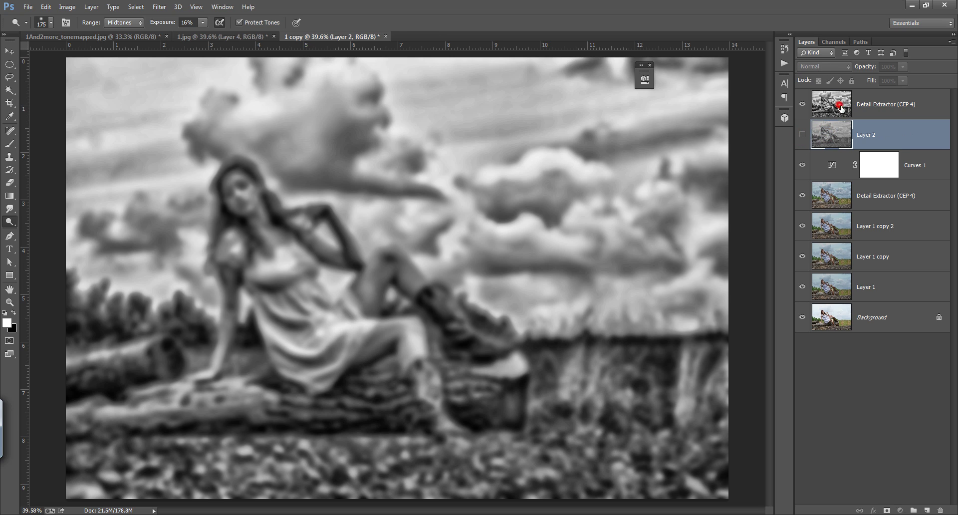
{"action": "left_click", "coordinate": [843, 106]}
{"action": "left_click", "coordinate": [834, 68]}
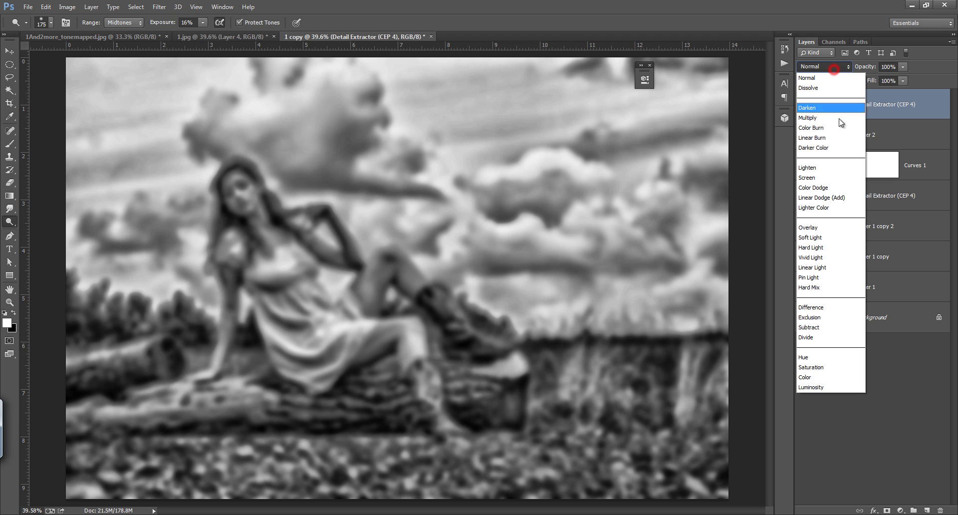
{"action": "left_click", "coordinate": [829, 228]}
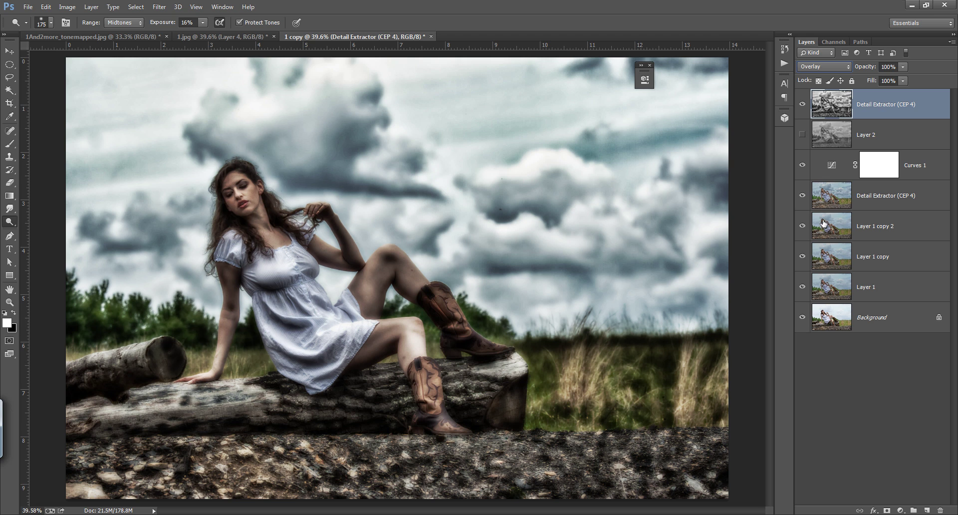
- Reduce the Overlay layer's fill to 68% and compare the image with the layer hidden and shown
{"action": "left_click", "coordinate": [803, 105]}
{"action": "left_click", "coordinate": [803, 105]}
{"action": "left_click_drag", "start_coordinate": [871, 83], "coordinate": [854, 82]}
{"action": "left_click", "coordinate": [802, 104]}
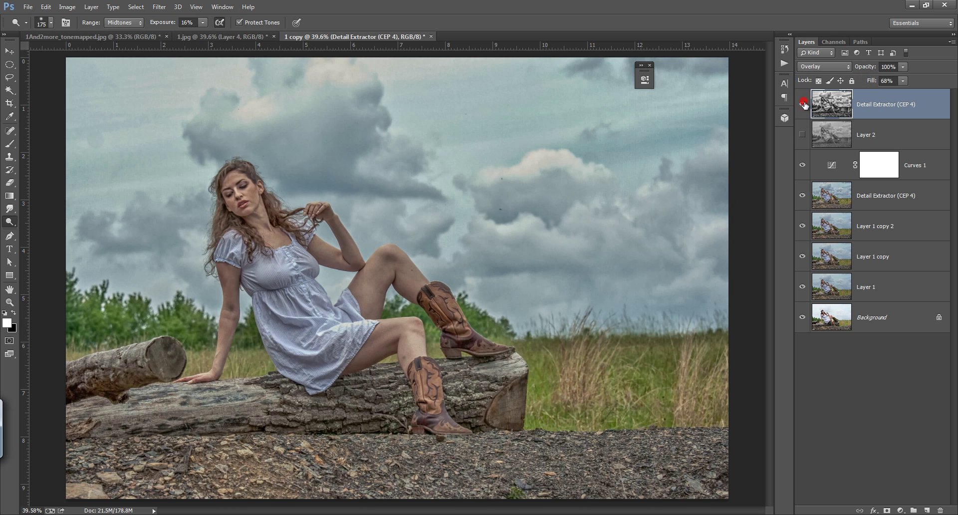
{"action": "left_click", "coordinate": [802, 103]}
- Add a layer mask to the Overlay layer, invert it to black, and get a soft round brush with 0% hardness ready
{"action": "left_click", "coordinate": [887, 510]}
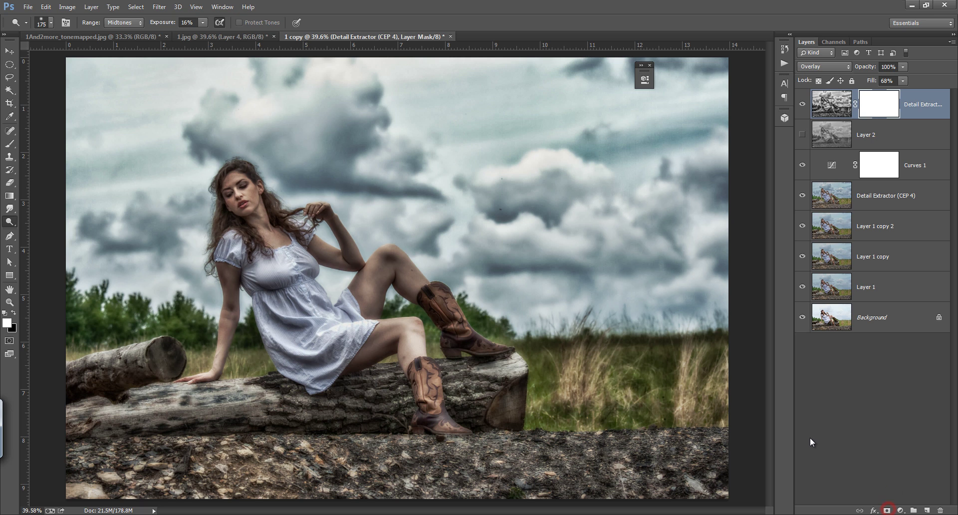
{"action": "key", "text": "ctrl+i"}
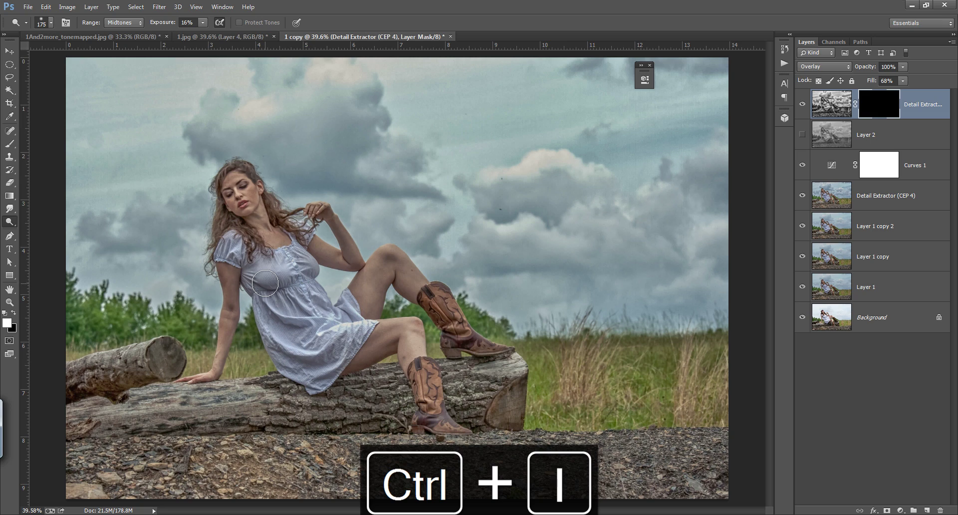
{"action": "left_click", "coordinate": [42, 22]}
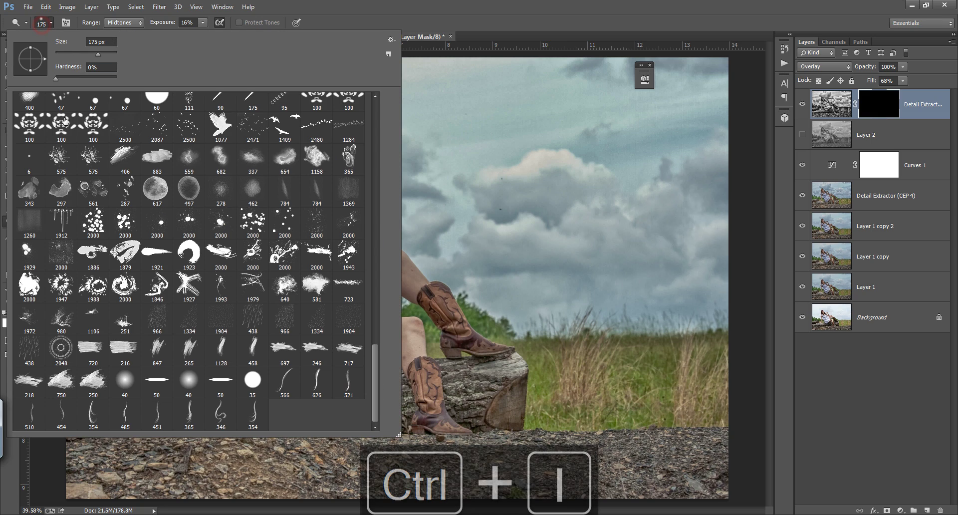
{"action": "left_click_drag", "start_coordinate": [376, 379], "coordinate": [376, 116]}
{"action": "double_click", "coordinate": [29, 114]}
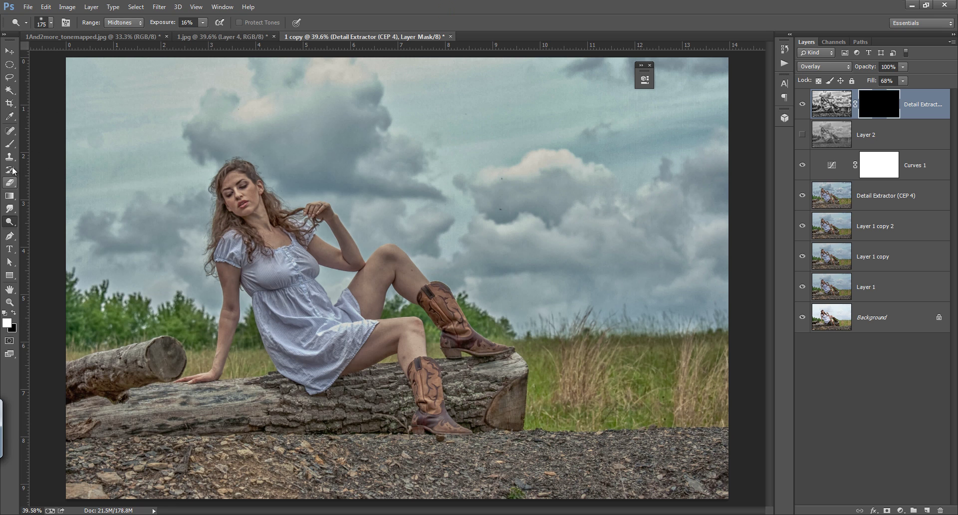
{"action": "left_click", "coordinate": [10, 144]}
{"action": "left_click", "coordinate": [50, 22]}
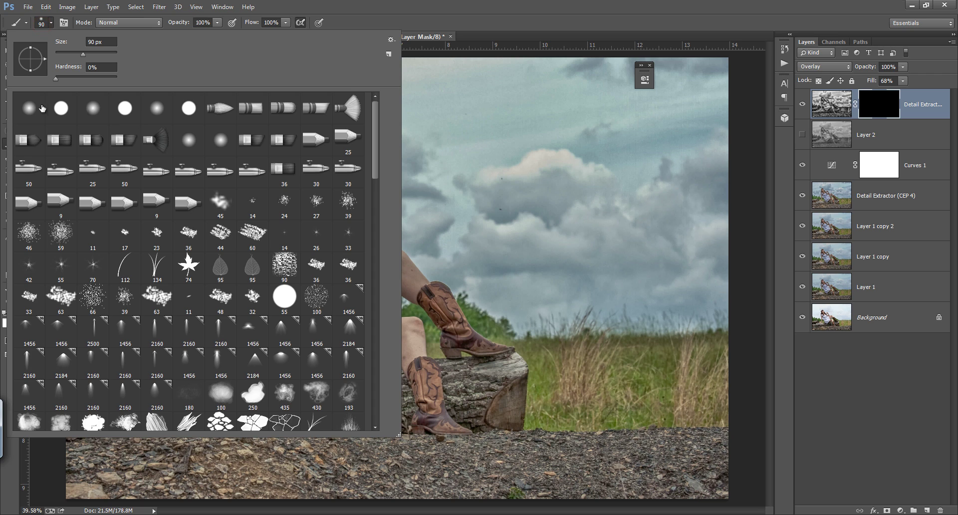
{"action": "left_click", "coordinate": [406, 8]}
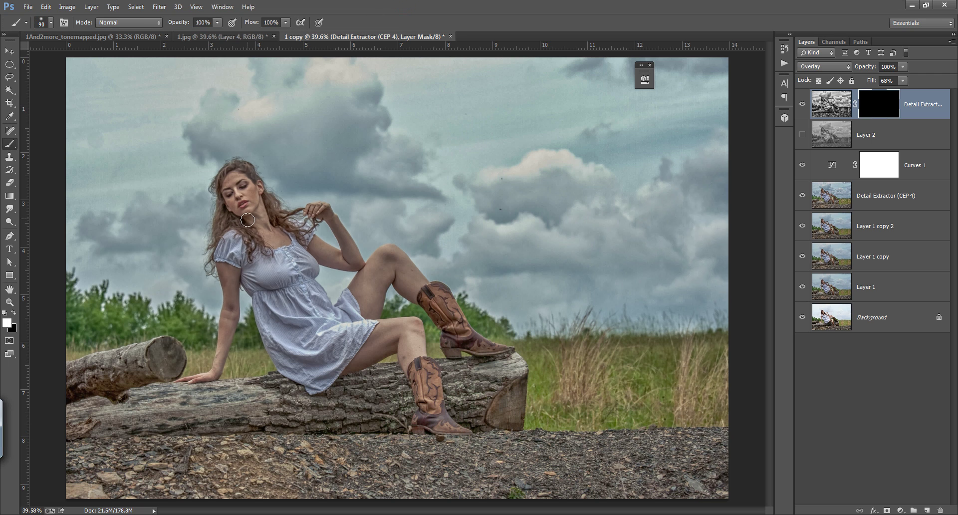
- Enlarge the brush to 175 px and paint white on the mask over the woman's upper body and dress
{"action": "key", "text": "bracketright"}
{"action": "key", "text": "bracketright"}
{"action": "key", "text": "bracketright"}
{"action": "key", "text": "bracketright"}
{"action": "mouse_move", "coordinate": [236, 191]}
{"action": "left_mouse_down"}
{"action": "mouse_move", "coordinate": [250, 201]}
{"action": "mouse_move", "coordinate": [244, 195]}
{"action": "left_mouse_up"}
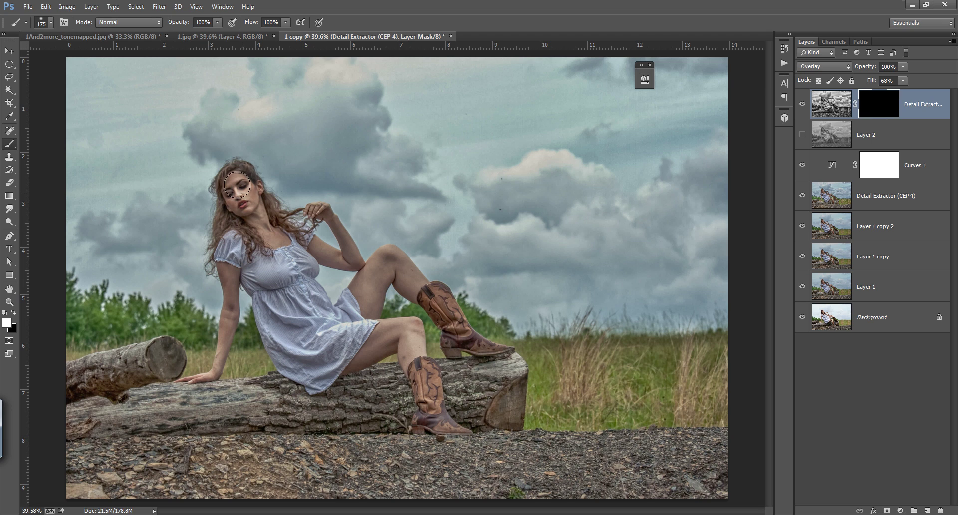
{"action": "key", "text": "ctrl+z"}
{"action": "left_click_drag", "start_coordinate": [238, 192], "coordinate": [249, 199]}
{"action": "key", "text": "ctrl+z"}
{"action": "mouse_move", "coordinate": [249, 247]}
{"action": "left_mouse_down"}
{"action": "mouse_move", "coordinate": [299, 307]}
{"action": "mouse_move", "coordinate": [295, 286]}
{"action": "mouse_move", "coordinate": [315, 356]}
{"action": "mouse_move", "coordinate": [324, 344]}
{"action": "mouse_move", "coordinate": [289, 259]}
{"action": "mouse_move", "coordinate": [239, 247]}
{"action": "mouse_move", "coordinate": [284, 252]}
{"action": "mouse_move", "coordinate": [281, 239]}
{"action": "mouse_move", "coordinate": [252, 231]}
{"action": "mouse_move", "coordinate": [331, 355]}
{"action": "mouse_move", "coordinate": [335, 347]}
{"action": "left_mouse_up"}
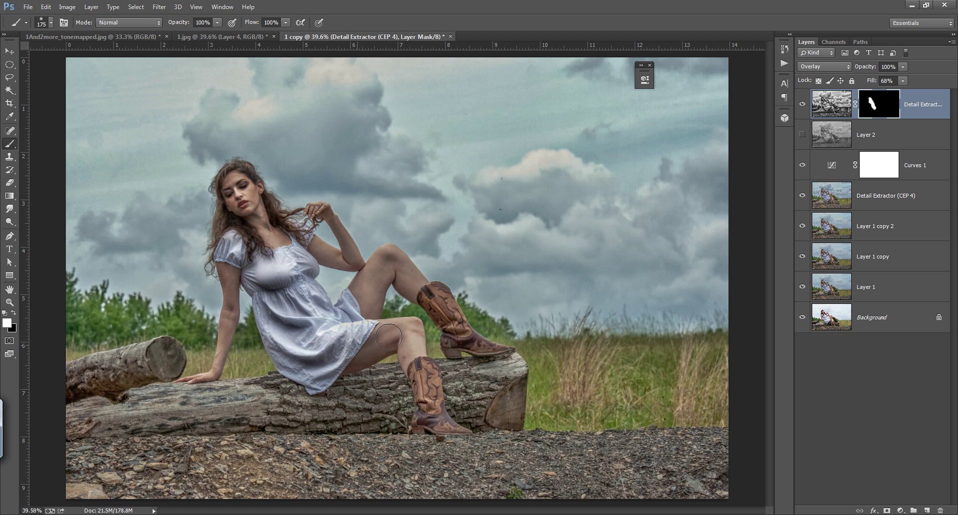
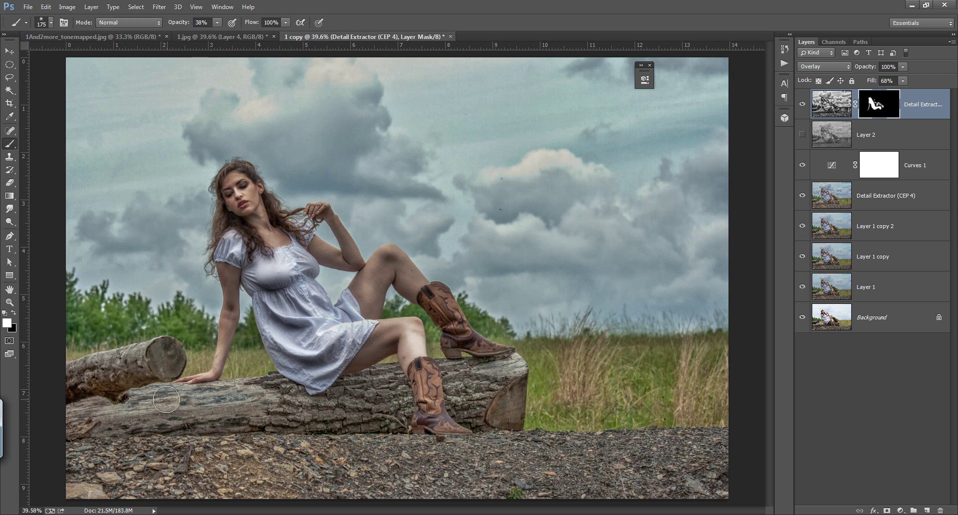
- Enlarge the brush to 200 px and paint the mask along the large log at 38% opacity
{"action": "key", "text": "bracketright"}
{"action": "key", "text": "bracketright"}
{"action": "key", "text": "bracketright"}
{"action": "key", "text": "bracketright"}
{"action": "left_click_drag", "start_coordinate": [132, 402], "coordinate": [224, 398]}
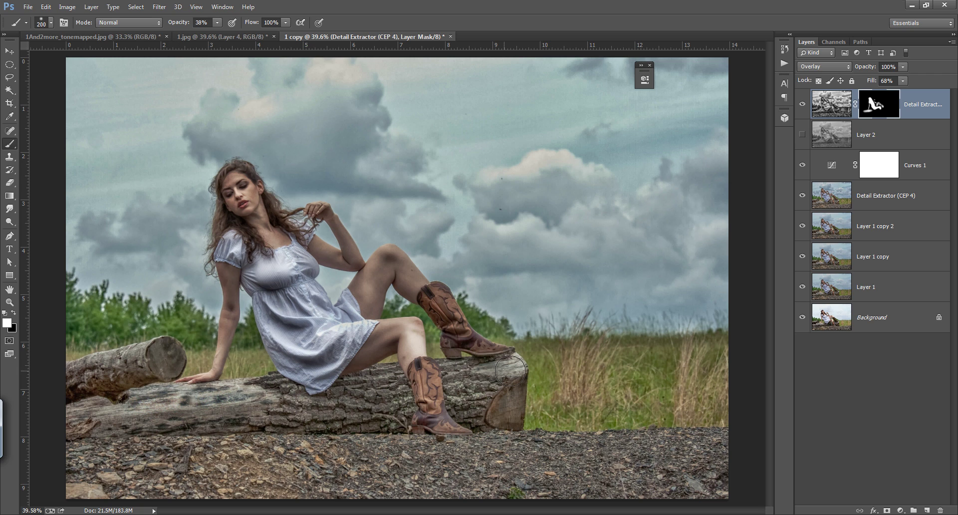
{"action": "left_click", "coordinate": [464, 379]}
{"action": "left_click", "coordinate": [511, 383]}
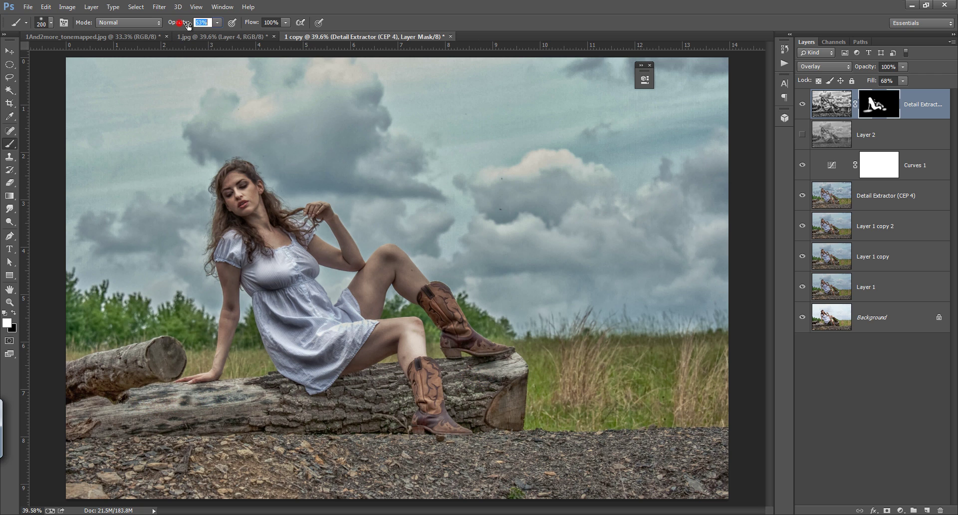
- Set the brush opacity to 72% and paint over the large log again, including its cut end
{"action": "key", "text": "7"}
{"action": "key", "text": "2"}
{"action": "left_click", "coordinate": [141, 405]}
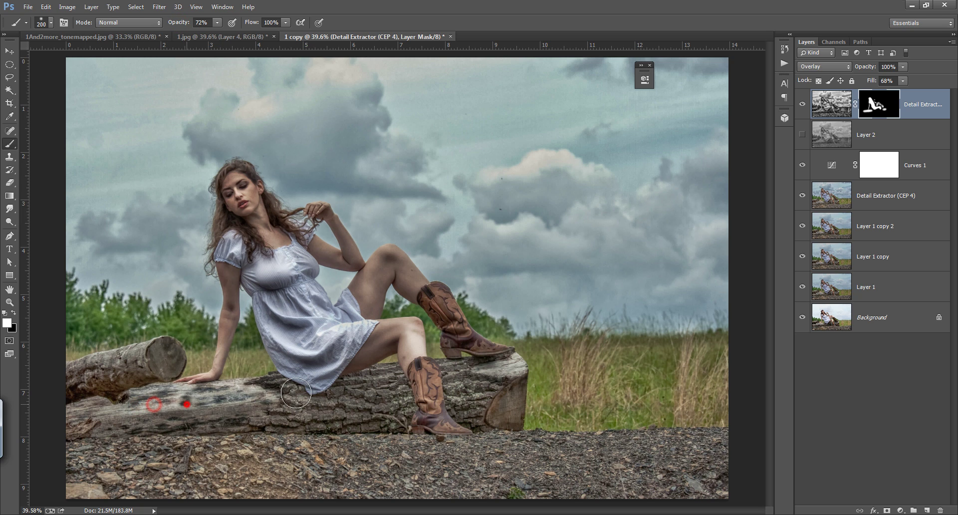
{"action": "left_click", "coordinate": [367, 390]}
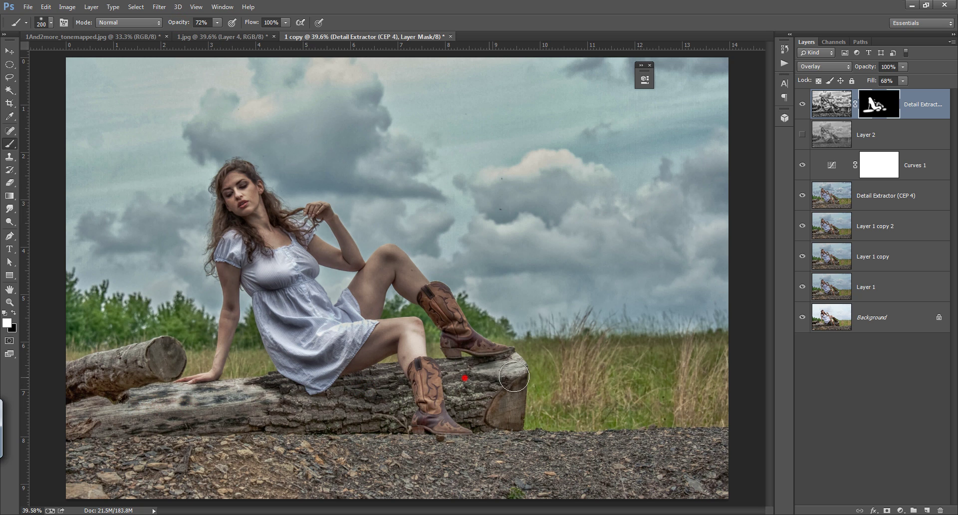
{"action": "left_click", "coordinate": [504, 411]}
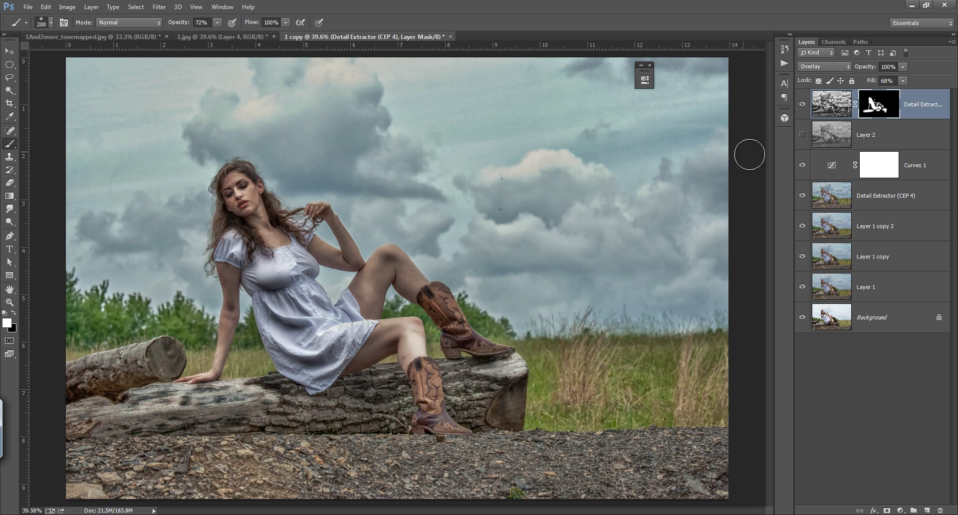
- Lower the masked Overlay layer's fill slightly and compare the image with the layer hidden and shown
{"action": "left_click", "coordinate": [803, 105]}
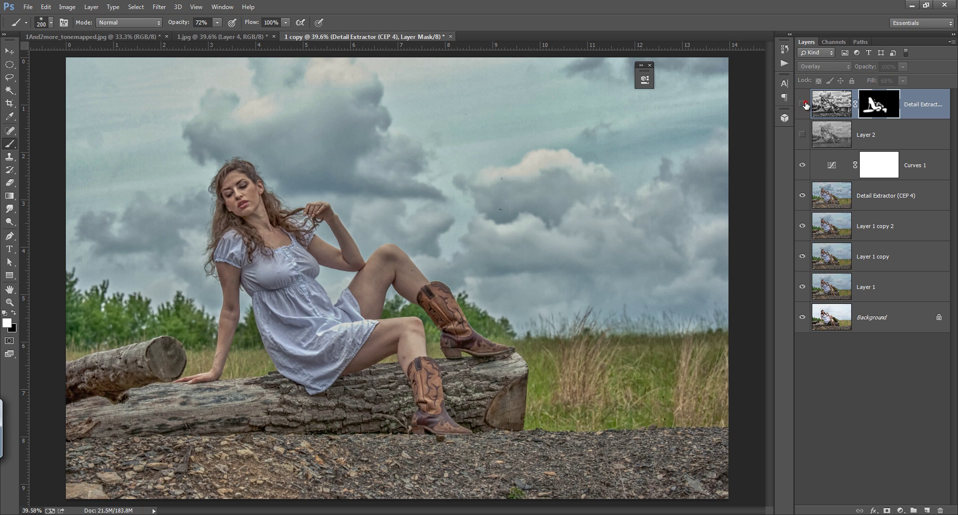
{"action": "left_click", "coordinate": [803, 104]}
{"action": "left_click", "coordinate": [803, 105]}
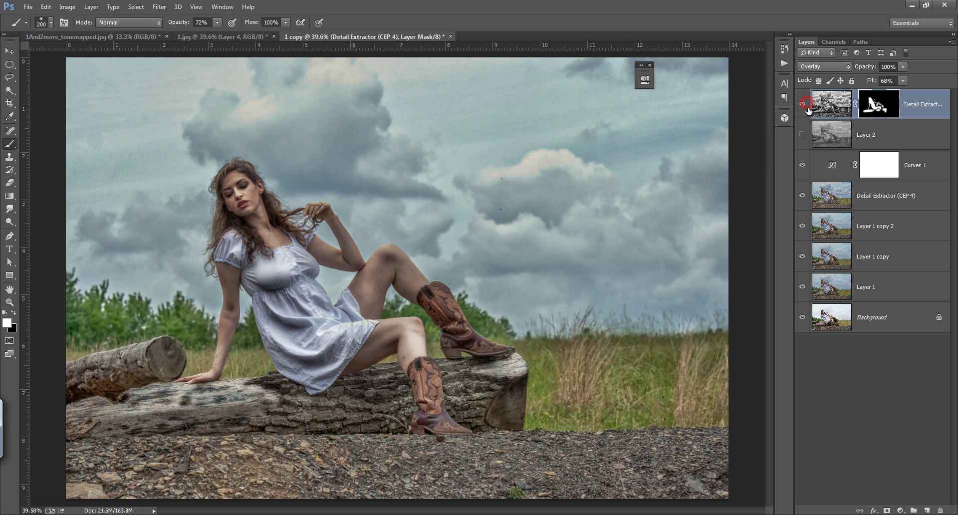
{"action": "left_click_drag", "start_coordinate": [869, 82], "coordinate": [865, 81]}
{"action": "left_click", "coordinate": [803, 105]}
{"action": "left_click", "coordinate": [802, 104]}
- Add a Levels adjustment layer clipped to the masked Detail Extractor layer
{"action": "left_click", "coordinate": [901, 510]}
{"action": "left_click", "coordinate": [890, 324]}
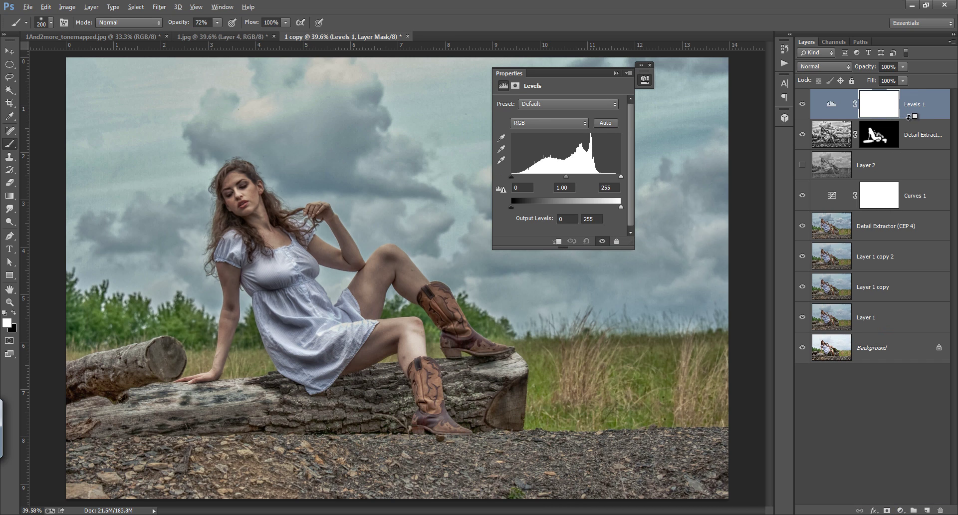
{"action": "left_click", "coordinate": [908, 116], "text": "alt"}
- Set the Levels white input to 226, raise the output black level, and lighten the midtones slightly
{"action": "left_click_drag", "start_coordinate": [621, 177], "coordinate": [609, 177]}
{"action": "left_click_drag", "start_coordinate": [512, 177], "coordinate": [523, 177]}
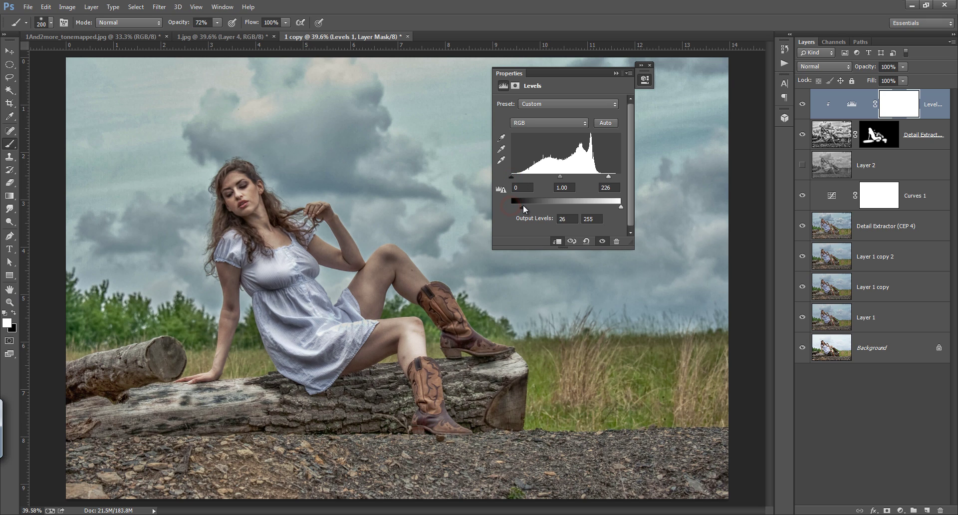
{"action": "left_click_drag", "start_coordinate": [525, 206], "coordinate": [523, 206]}
{"action": "left_click_drag", "start_coordinate": [560, 177], "coordinate": [557, 176]}
{"action": "left_click", "coordinate": [616, 74]}
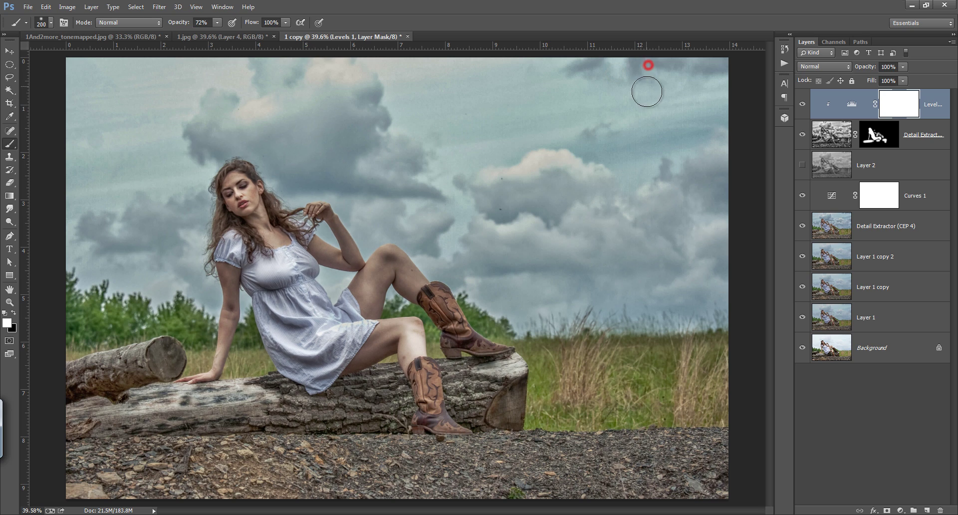
- Show the grey Layer 2 briefly to examine it, and hide it again
{"action": "left_click", "coordinate": [650, 64]}
{"action": "mouse_move", "coordinate": [807, 115]}
{"action": "left_mouse_down"}
{"action": "mouse_move", "coordinate": [804, 325]}
{"action": "mouse_move", "coordinate": [810, 116]}
{"action": "left_mouse_up"}
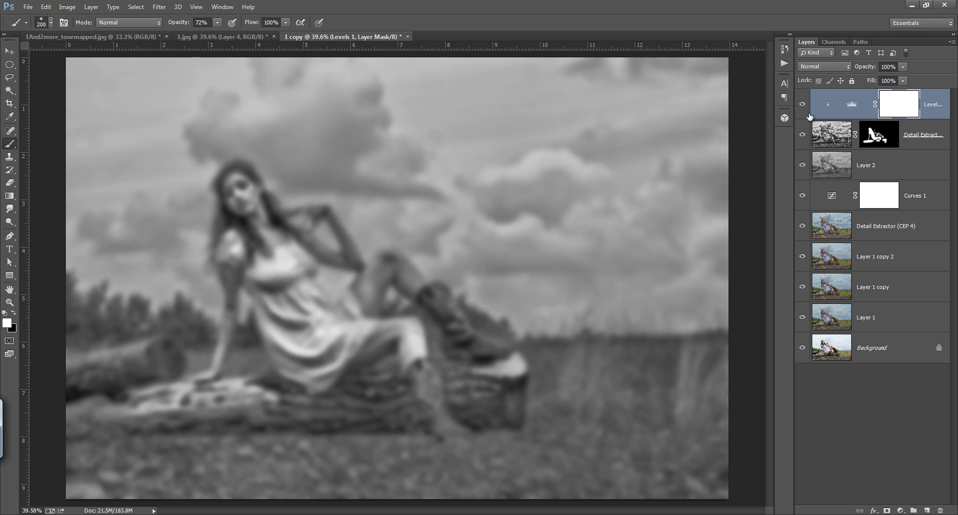
{"action": "left_click", "coordinate": [802, 165]}
{"action": "left_click", "coordinate": [821, 166]}
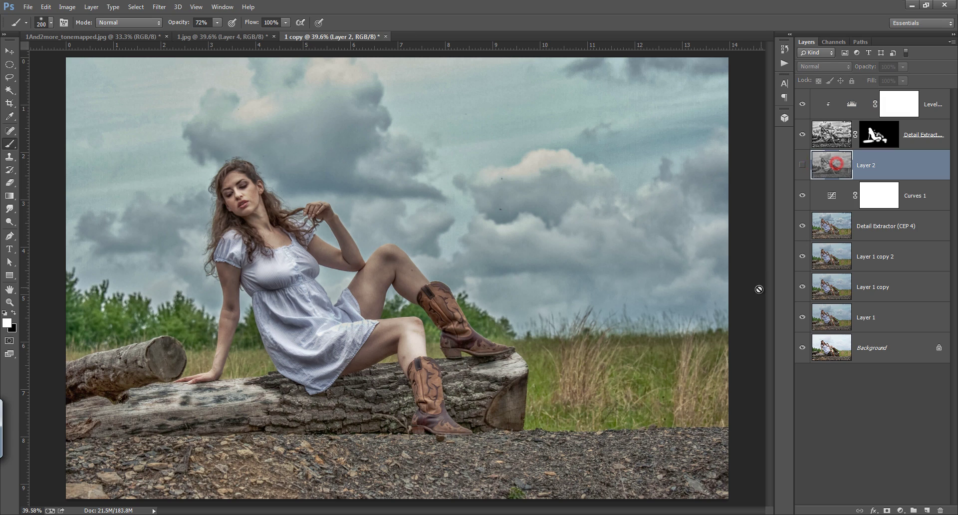
- Add a Gradient Map adjustment above the clipped Levels layer and reverse its gradient to run from black to white
{"action": "left_click", "coordinate": [868, 105]}
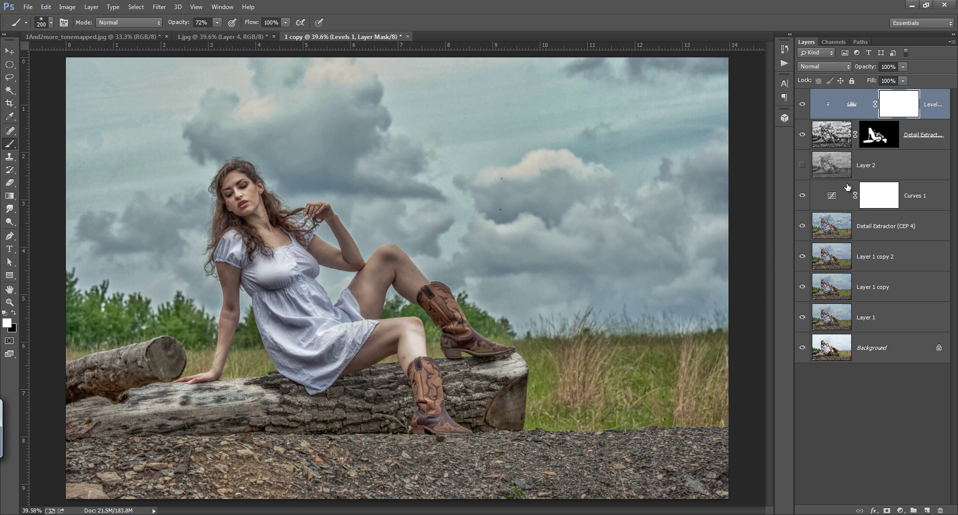
{"action": "left_click", "coordinate": [901, 511]}
{"action": "left_click", "coordinate": [894, 492]}
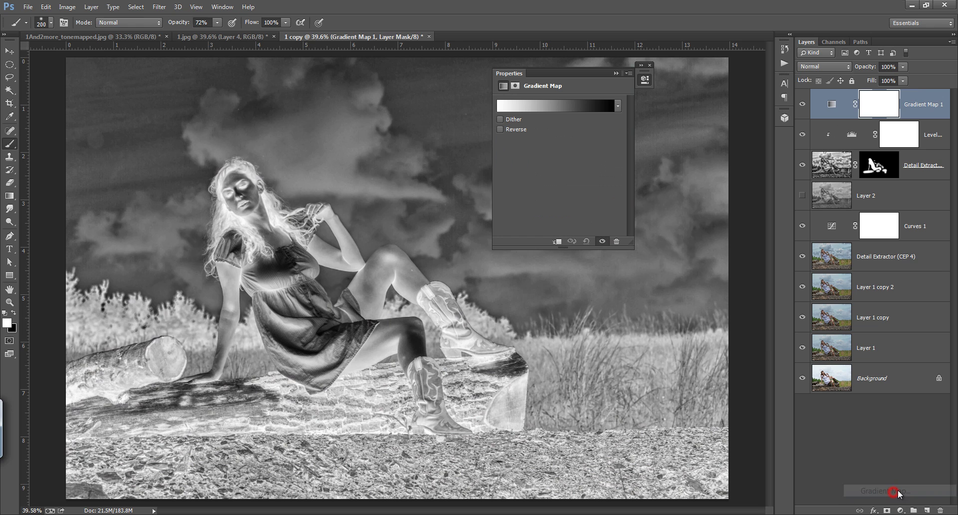
{"action": "left_click", "coordinate": [500, 129]}
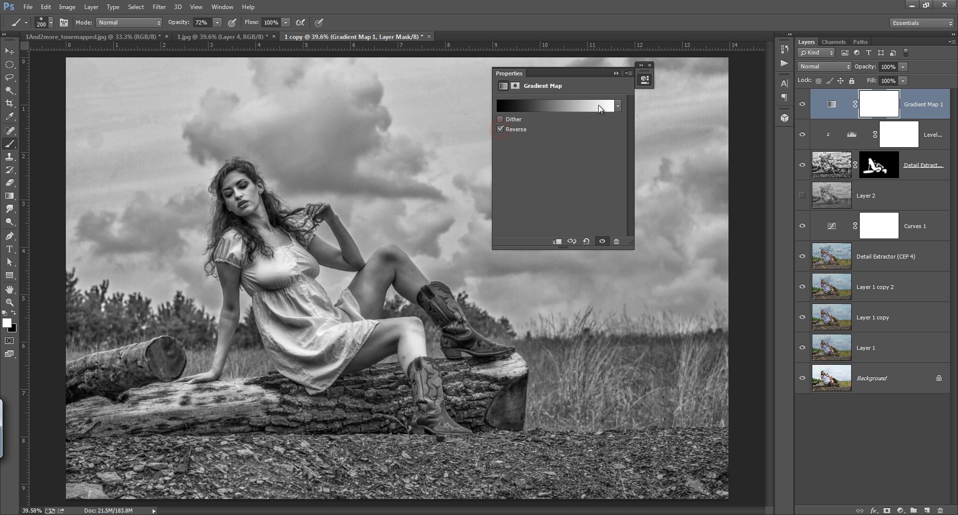
{"action": "left_click", "coordinate": [616, 74]}
- Set the Gradient Map layer to Soft Light at 26% opacity and compare the image with it hidden and shown
{"action": "left_click", "coordinate": [845, 66]}
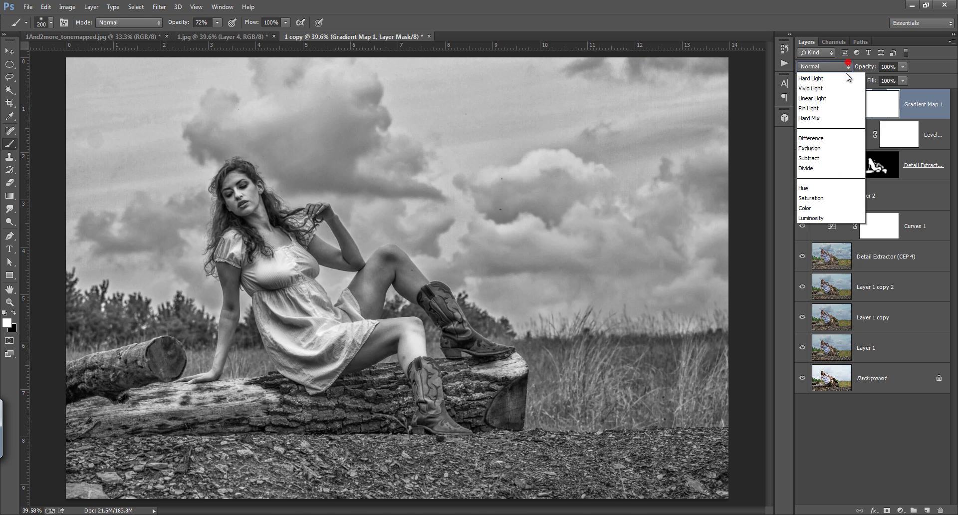
{"action": "left_click", "coordinate": [810, 237]}
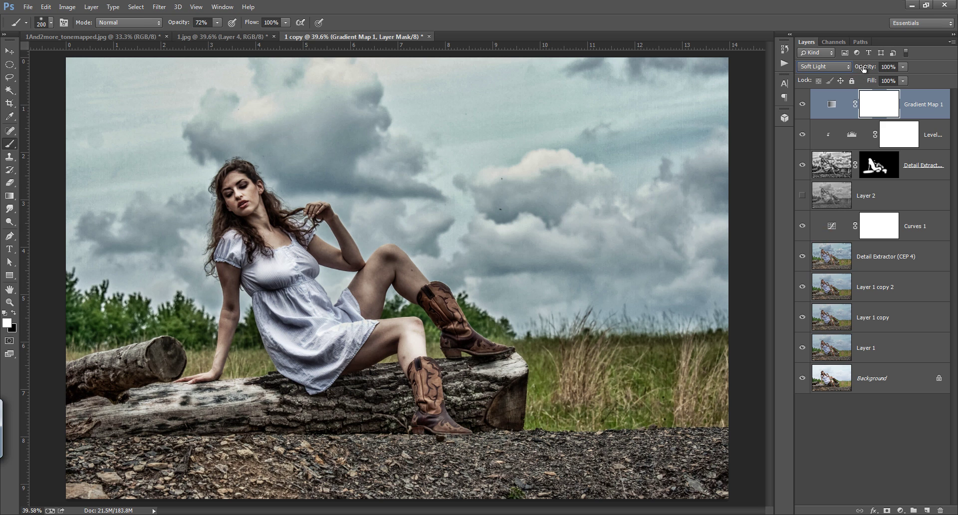
{"action": "left_click_drag", "start_coordinate": [864, 66], "coordinate": [825, 70]}
{"action": "left_click", "coordinate": [802, 104]}
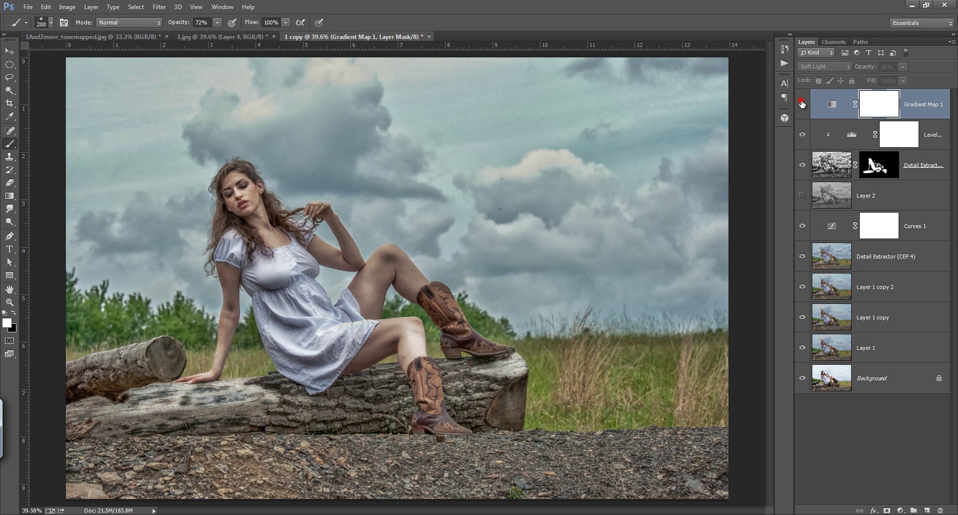
{"action": "left_click", "coordinate": [802, 104]}
{"action": "left_click", "coordinate": [802, 104]}
{"action": "left_click", "coordinate": [802, 104]}
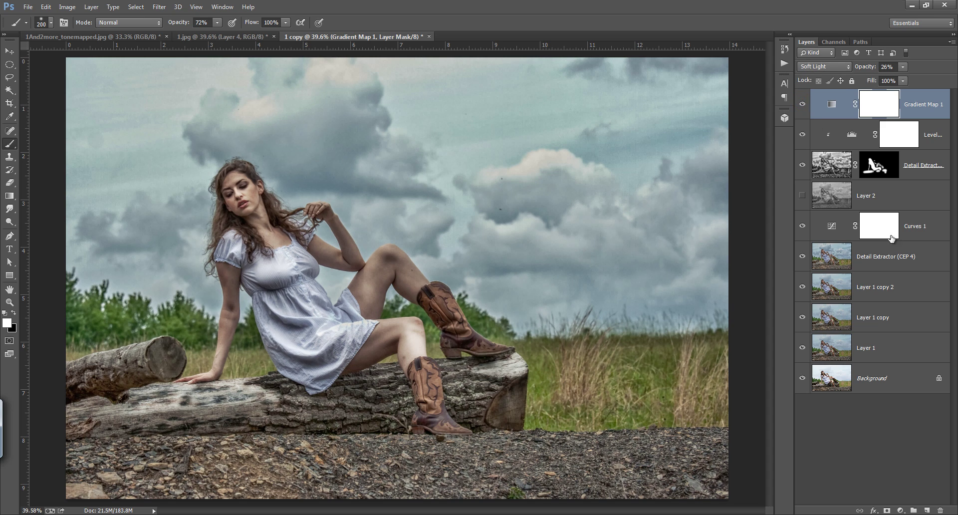
- Add a Levels adjustment above the Gradient Map and set its white input level to 232
{"action": "left_click", "coordinate": [901, 510]}
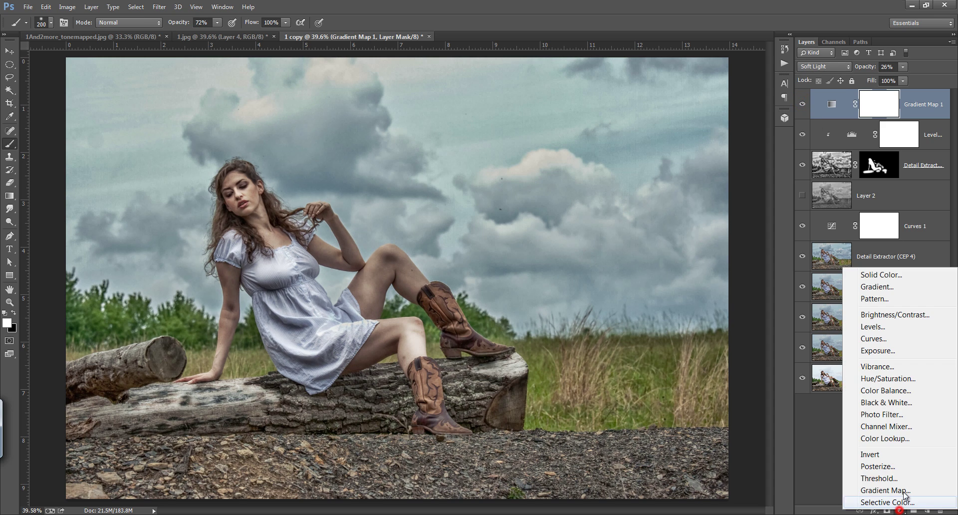
{"action": "left_click", "coordinate": [874, 327]}
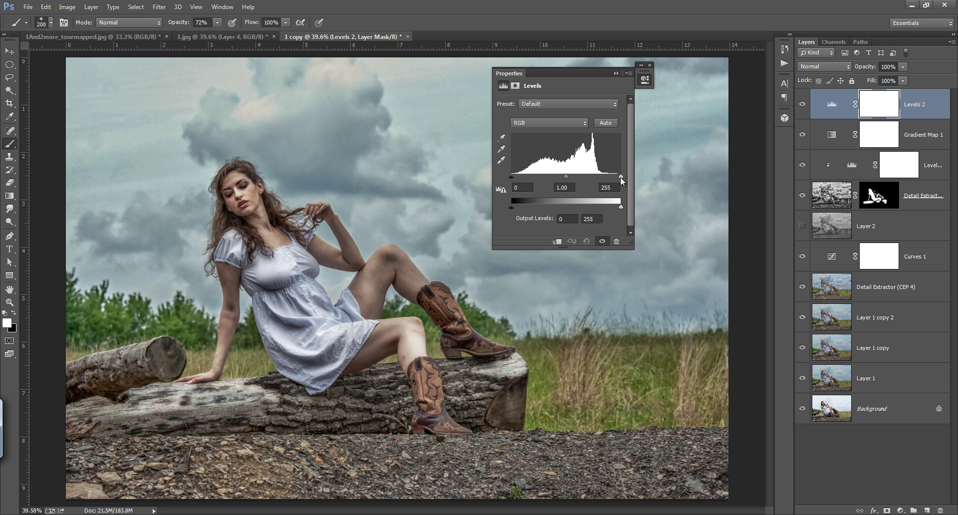
{"action": "left_click_drag", "start_coordinate": [620, 177], "coordinate": [610, 181]}
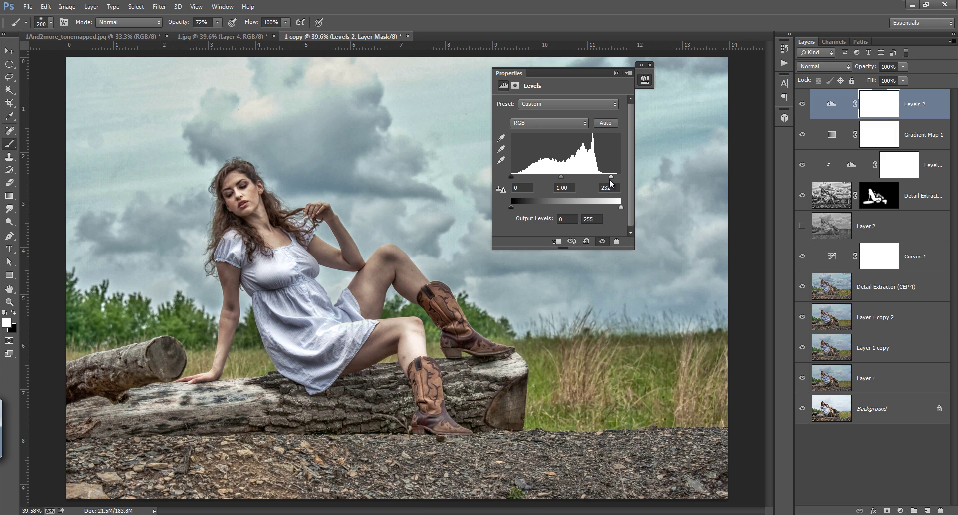
{"action": "left_click", "coordinate": [650, 65]}
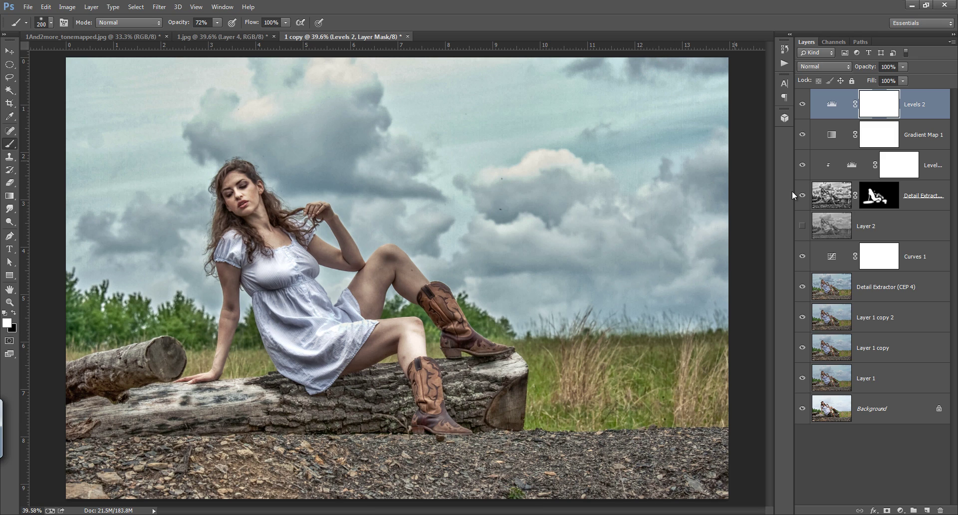
- Add another Levels adjustment on top of the stack and darken the image with a black input level of 89
{"action": "left_click", "coordinate": [900, 511]}
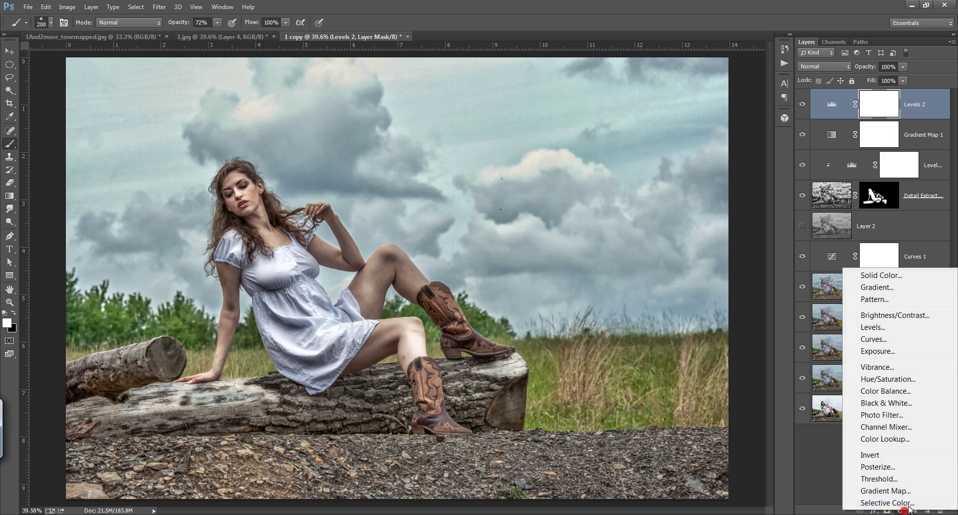
{"action": "left_click", "coordinate": [887, 332]}
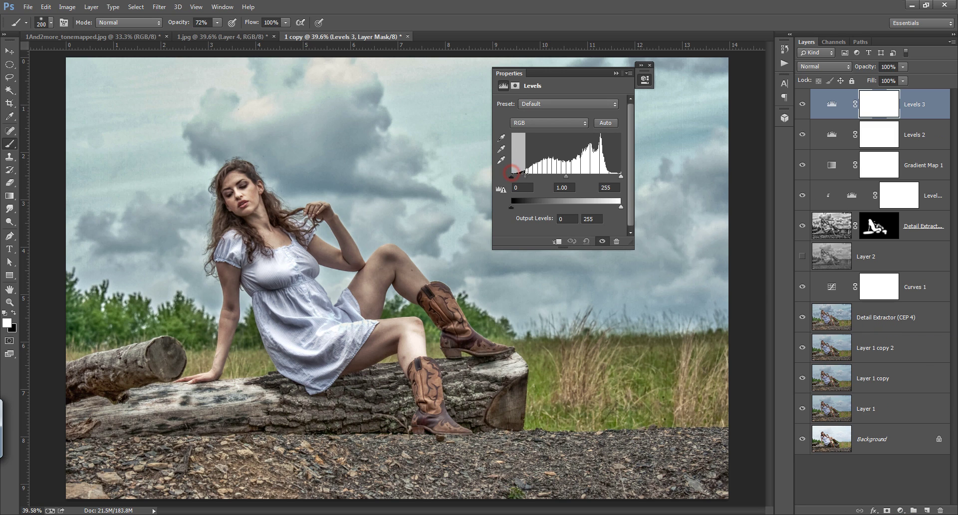
{"action": "left_click_drag", "start_coordinate": [512, 177], "coordinate": [548, 183]}
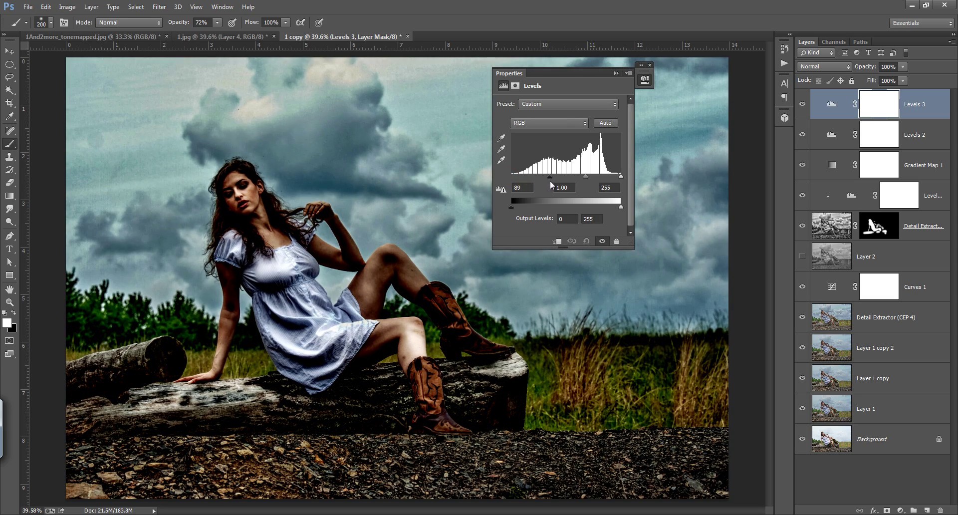
{"action": "left_click", "coordinate": [616, 73]}
- Fill a large ellipse around the woman with black on the Levels 3 mask, and deselect it
{"action": "left_click", "coordinate": [879, 104]}
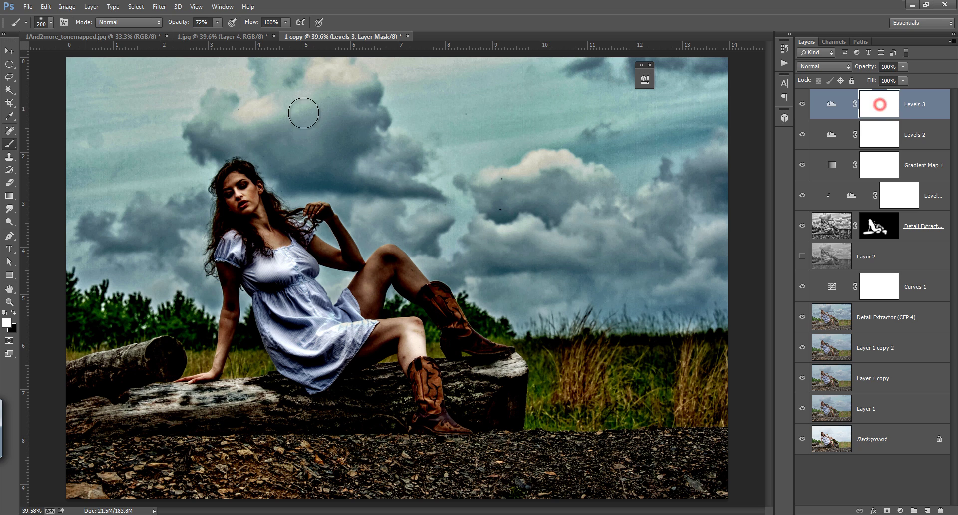
{"action": "left_click", "coordinate": [9, 64]}
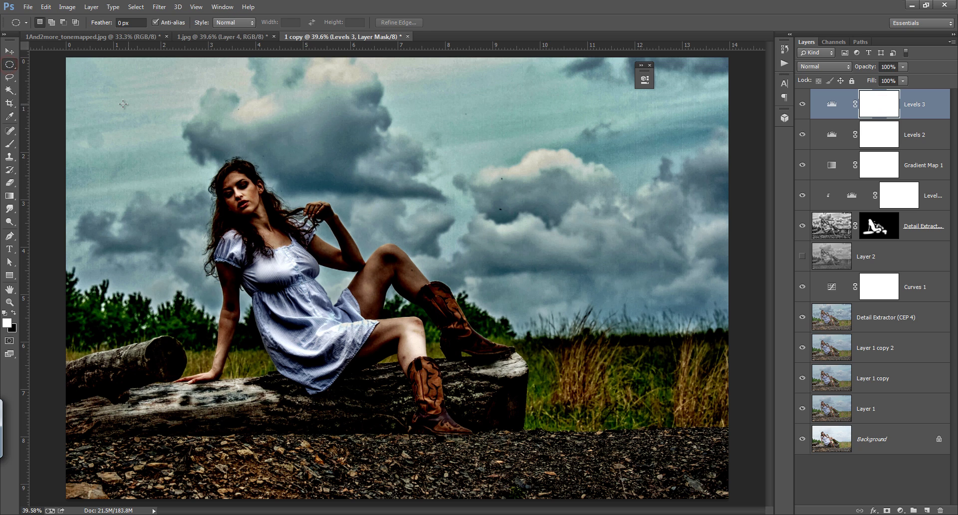
{"action": "left_click_drag", "start_coordinate": [128, 106], "coordinate": [699, 439]}
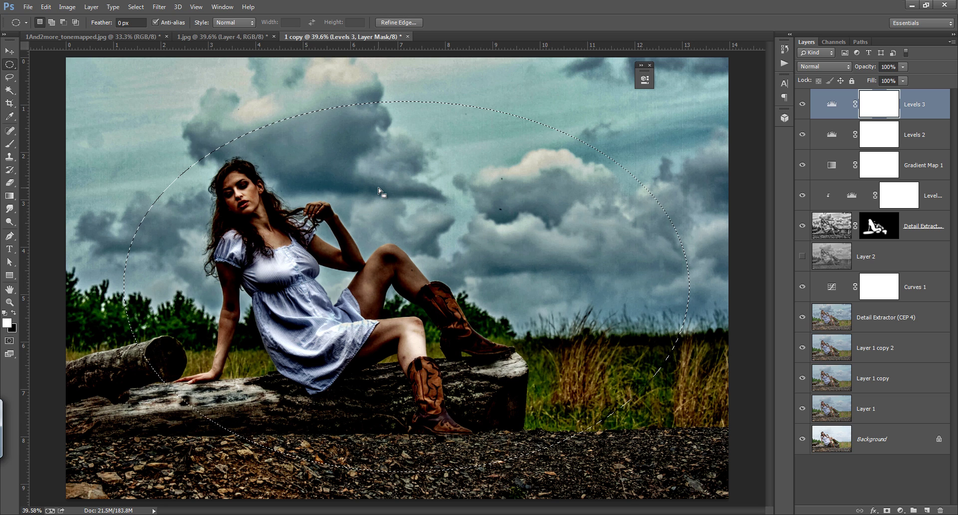
{"action": "key", "text": "alt+BackSpace"}
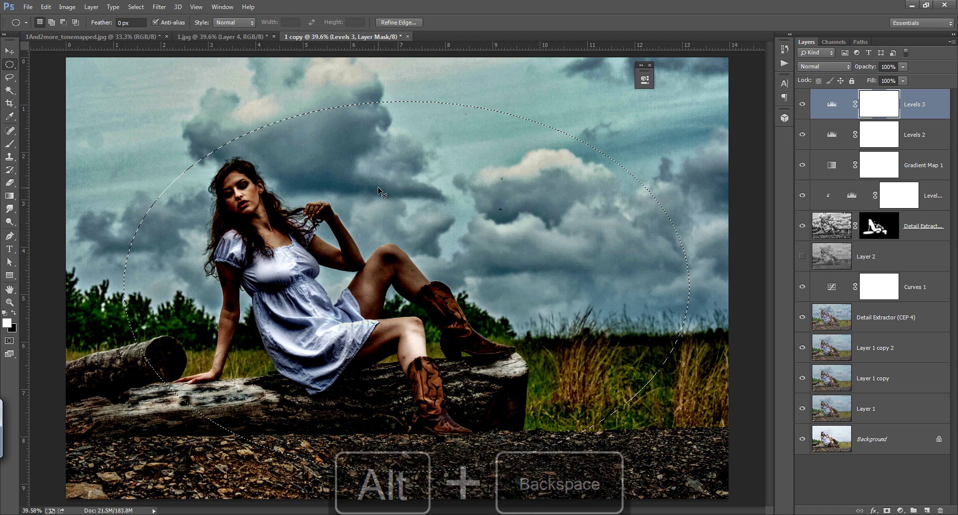
{"action": "key", "text": "ctrl+BackSpace"}
{"action": "key", "text": "ctrl+d"}
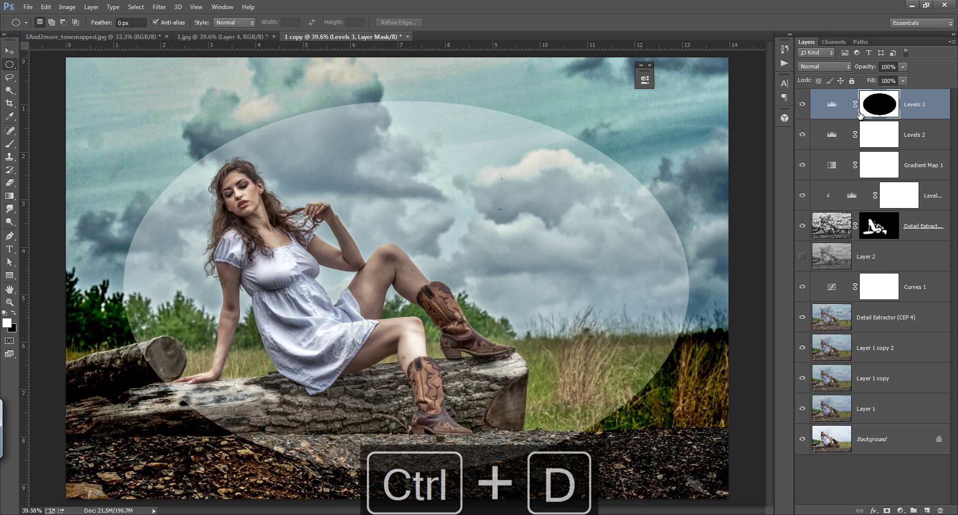
- Feather the Levels 3 layer mask by 178.3 px to soften the vignette edge
{"action": "left_click", "coordinate": [877, 103]}
{"action": "double_click", "coordinate": [881, 105]}
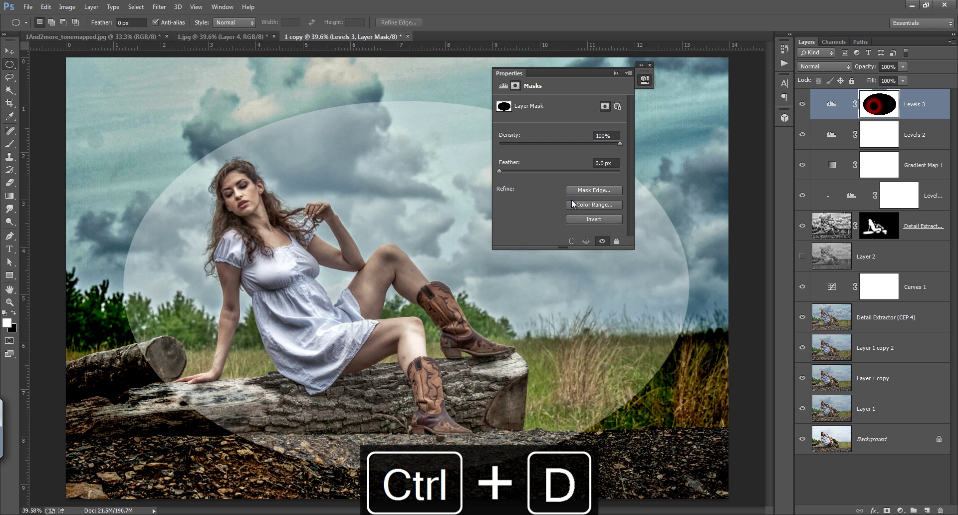
{"action": "left_click_drag", "start_coordinate": [496, 172], "coordinate": [580, 171]}
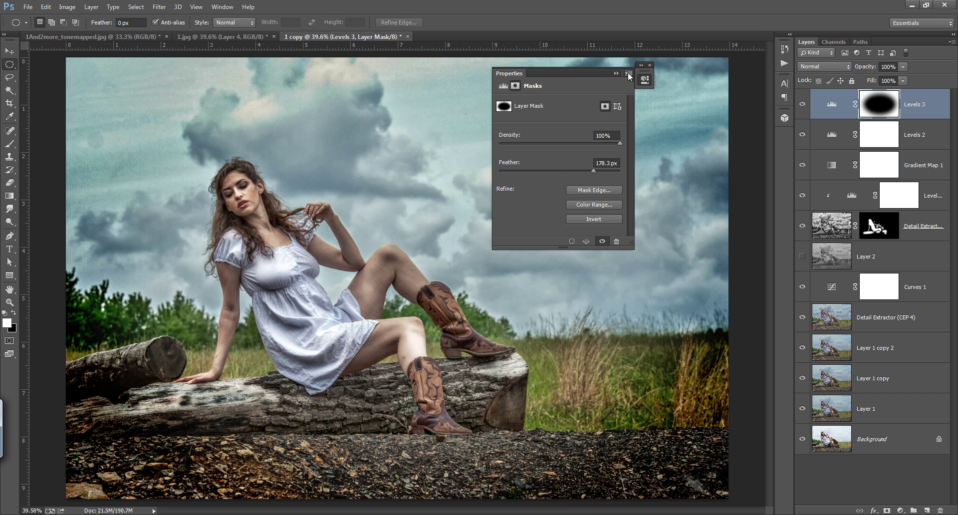
{"action": "left_click", "coordinate": [642, 65]}
{"action": "left_click", "coordinate": [647, 64]}
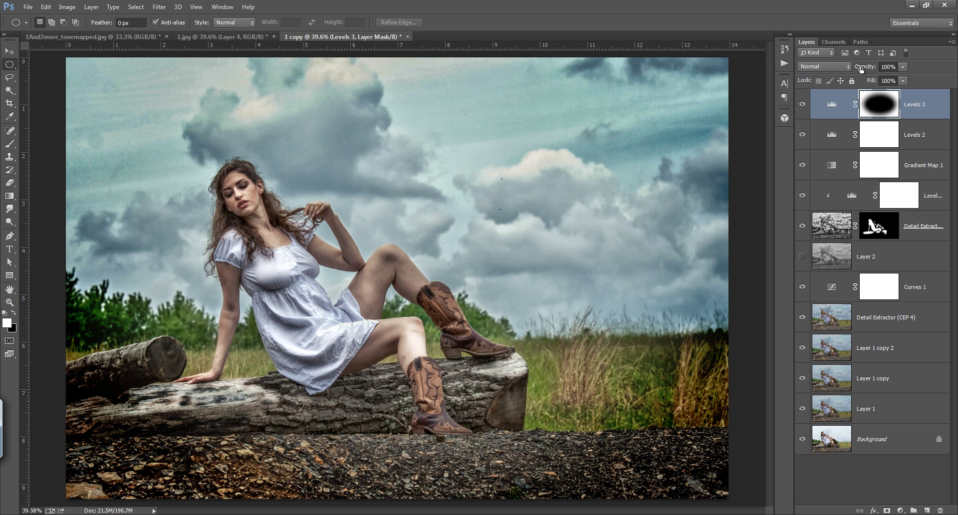
- Set the Levels 3 layer's opacity to 50% and compare the image with it and the adjustments below hidden and shown
{"action": "left_click_drag", "start_coordinate": [861, 68], "coordinate": [836, 69]}
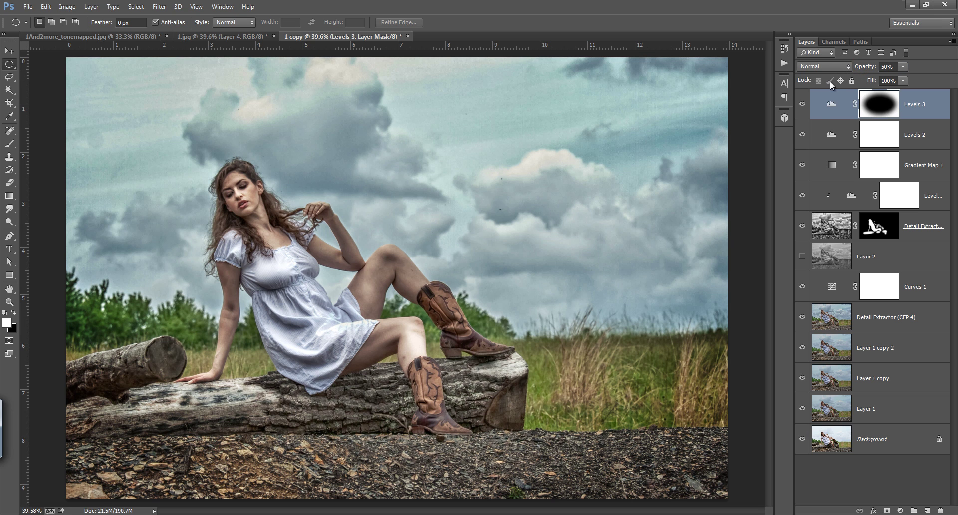
{"action": "left_click", "coordinate": [803, 104]}
{"action": "left_click", "coordinate": [803, 103]}
{"action": "left_click", "coordinate": [803, 102]}
{"action": "left_click", "coordinate": [803, 103]}
{"action": "left_click_drag", "start_coordinate": [802, 156], "coordinate": [801, 288]}
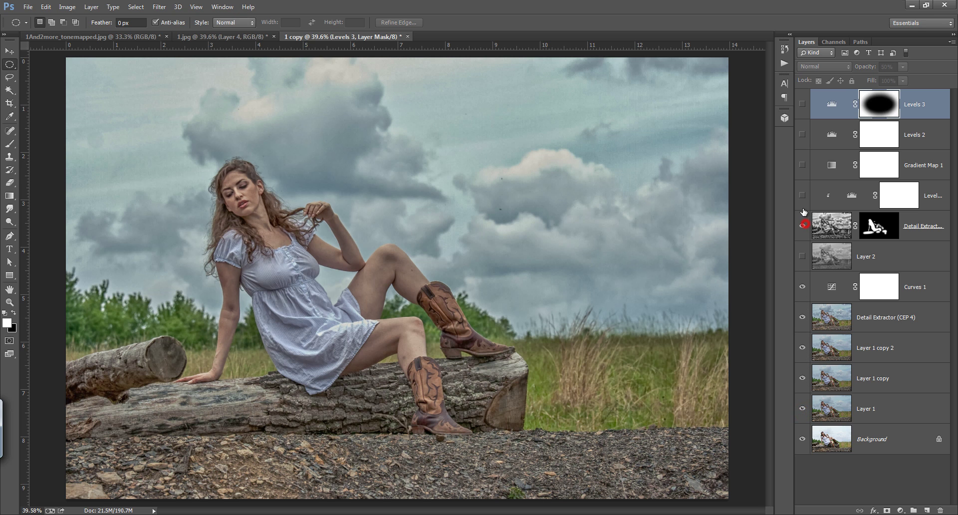
{"action": "left_click_drag", "start_coordinate": [804, 213], "coordinate": [803, 105]}
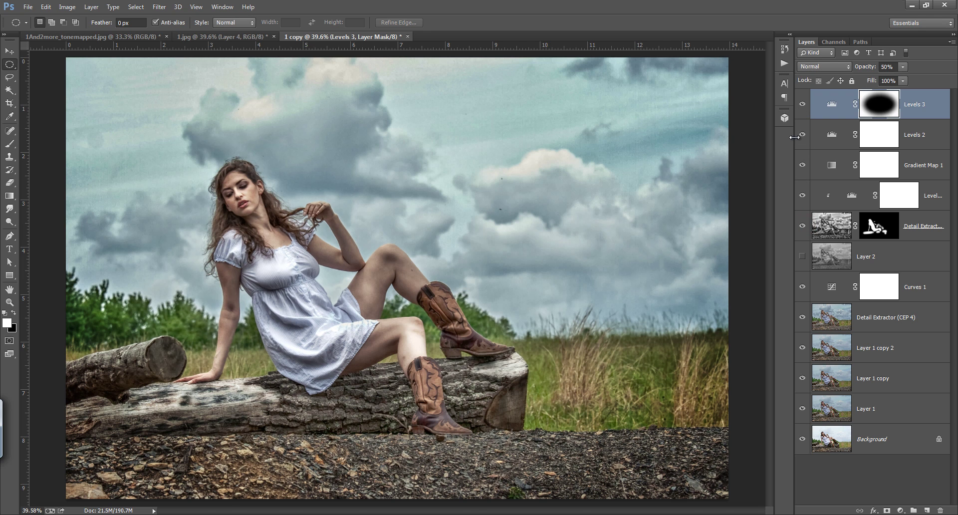